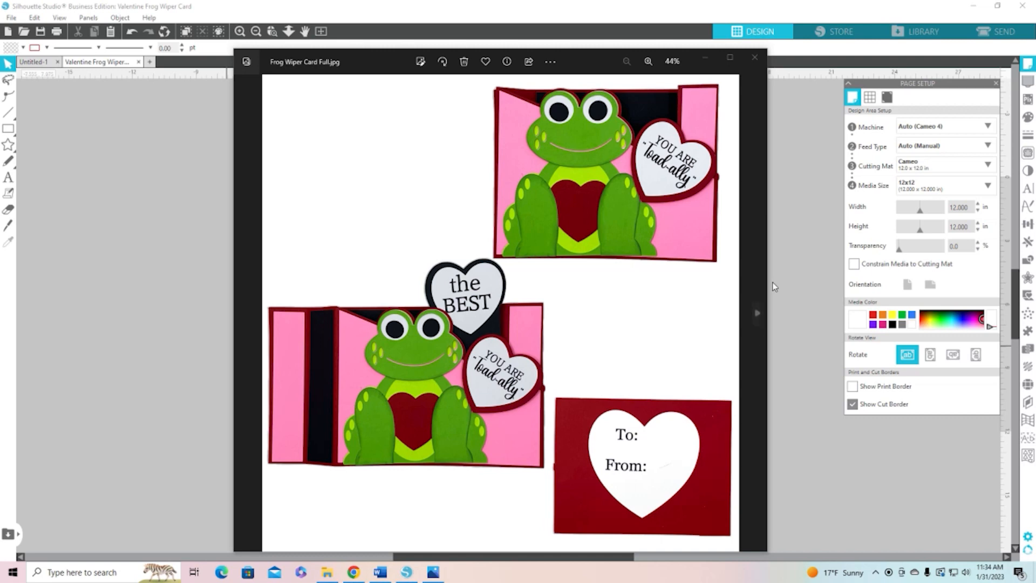
Close the finished card photo and ungroup the whole frog card design into its separate pieces
left_click(755, 57)
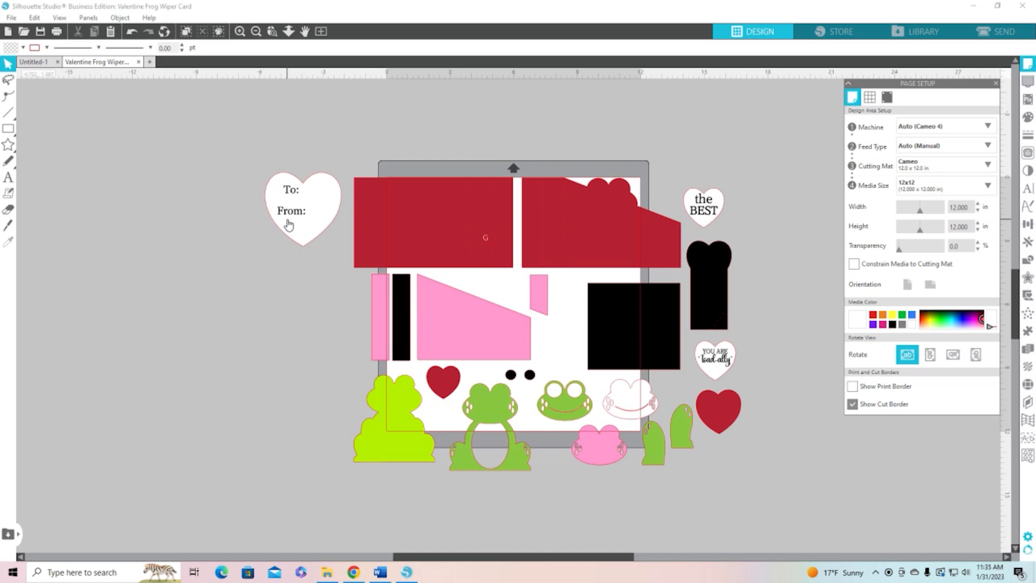
left_click(458, 339)
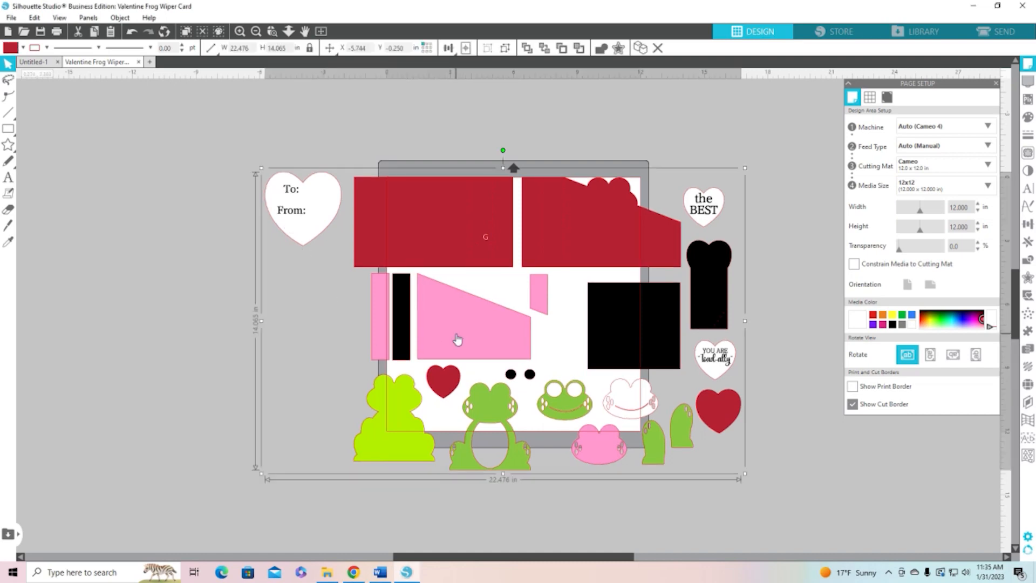
right_click(458, 339)
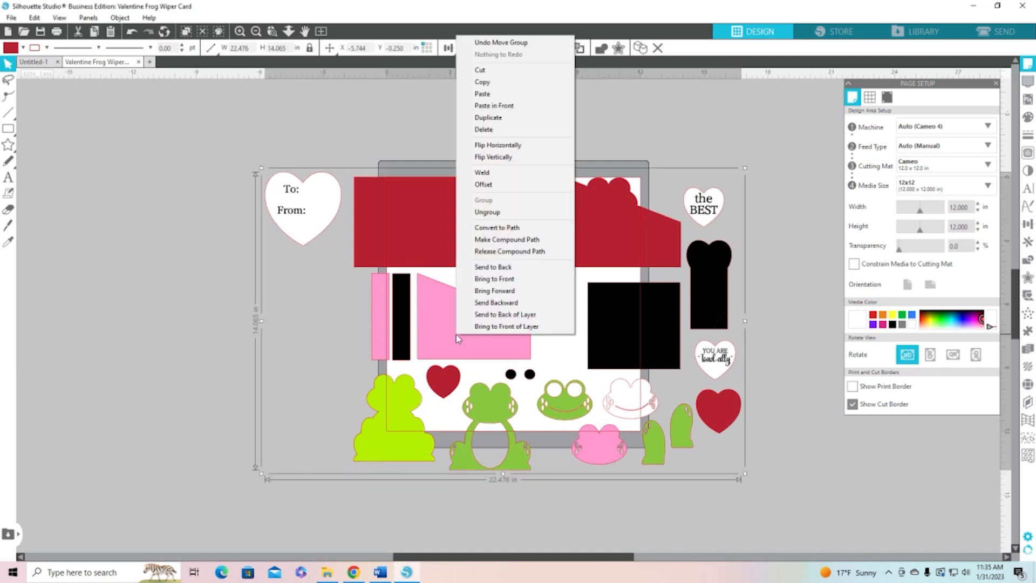
left_click(497, 213)
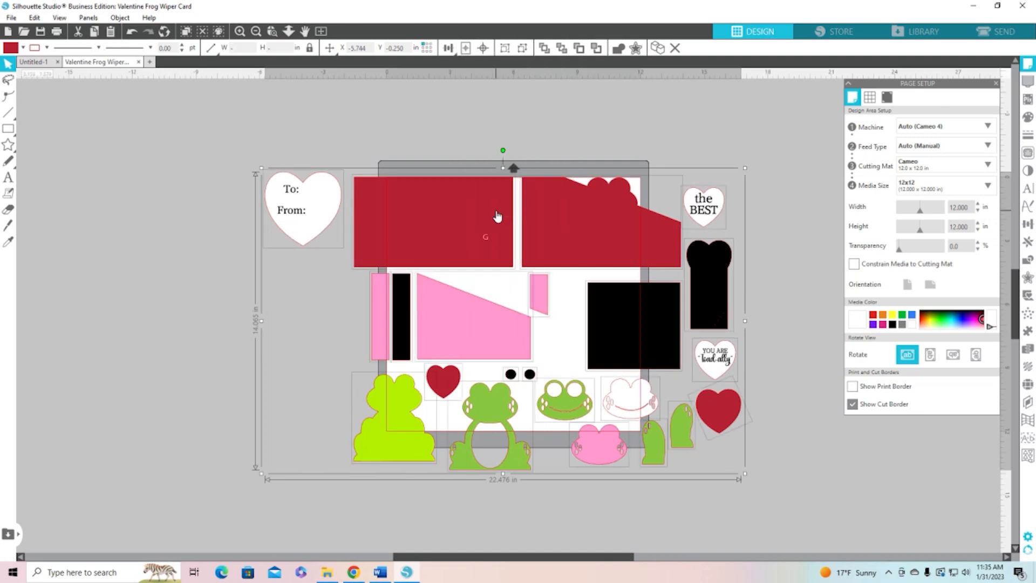
left_click(578, 130)
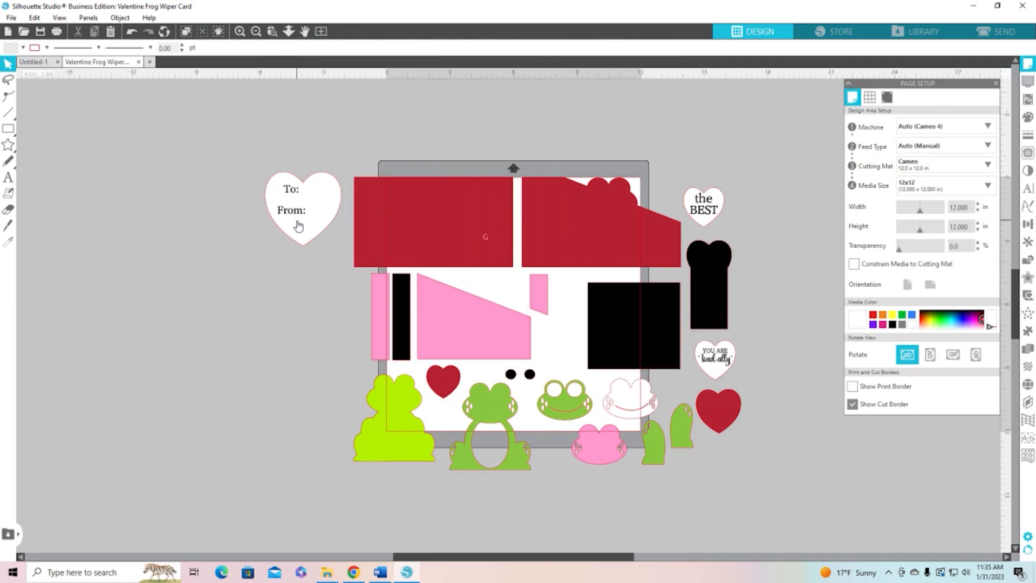
Move the To/From, "You are toad-ally" and "the BEST" hearts together, above and to the right of the mat
left_click_drag(299, 225, 748, 142)
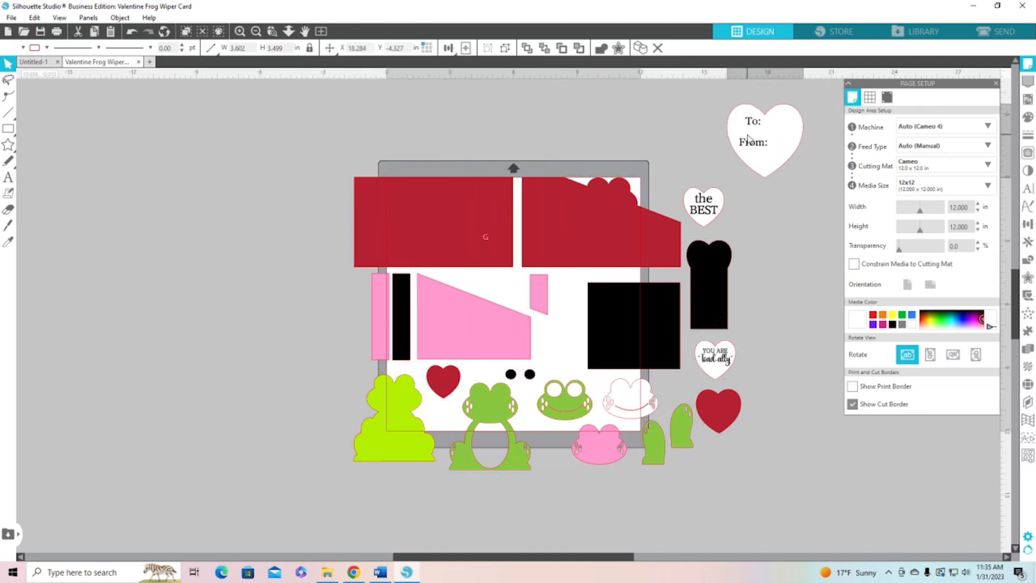
left_click_drag(721, 347, 767, 184)
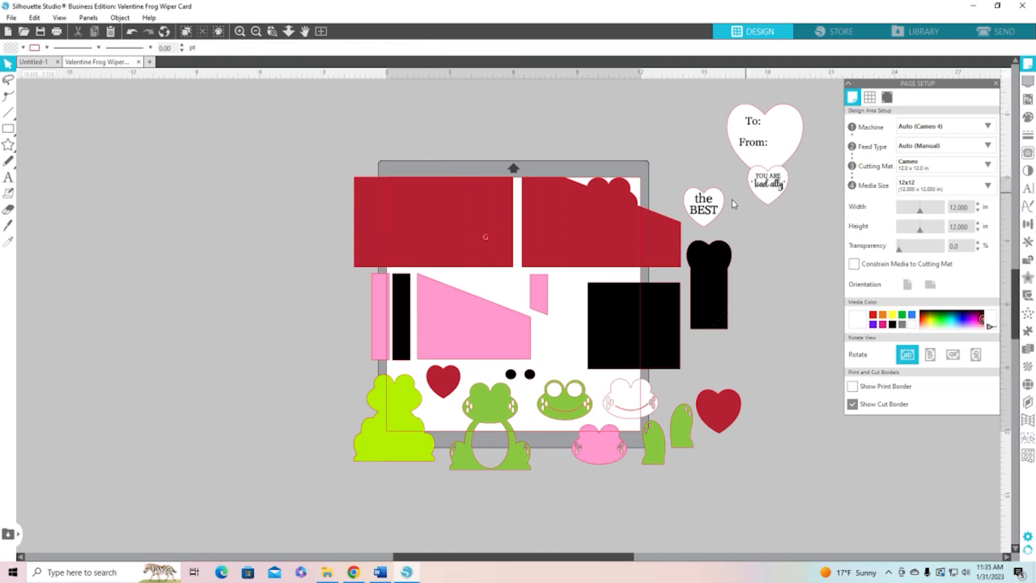
left_click_drag(705, 210, 714, 182)
left_click(660, 192)
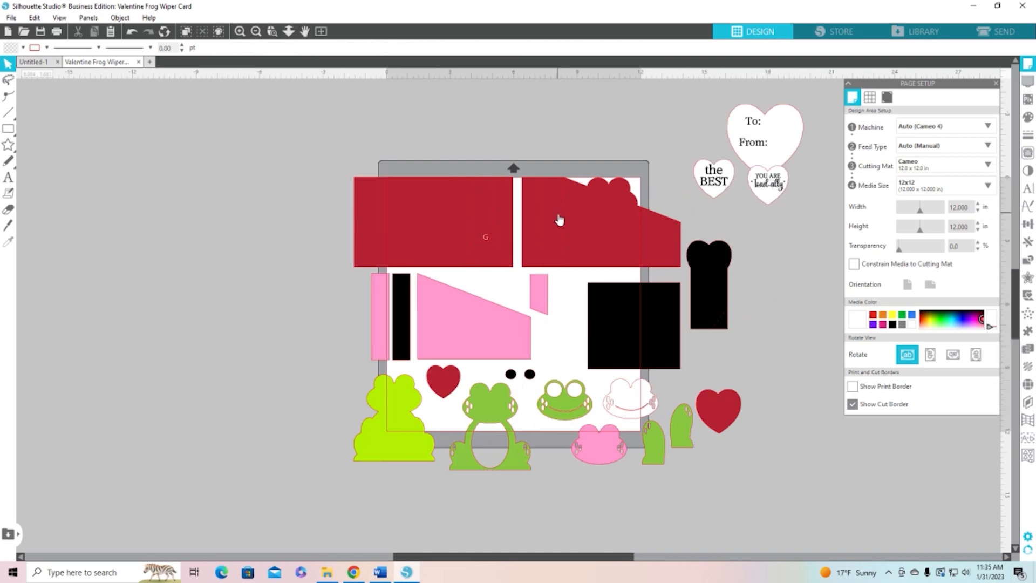
Move all pieces except the three text hearts off the mat to its left side, including the leftover green frog leg
left_click_drag(338, 150, 638, 426)
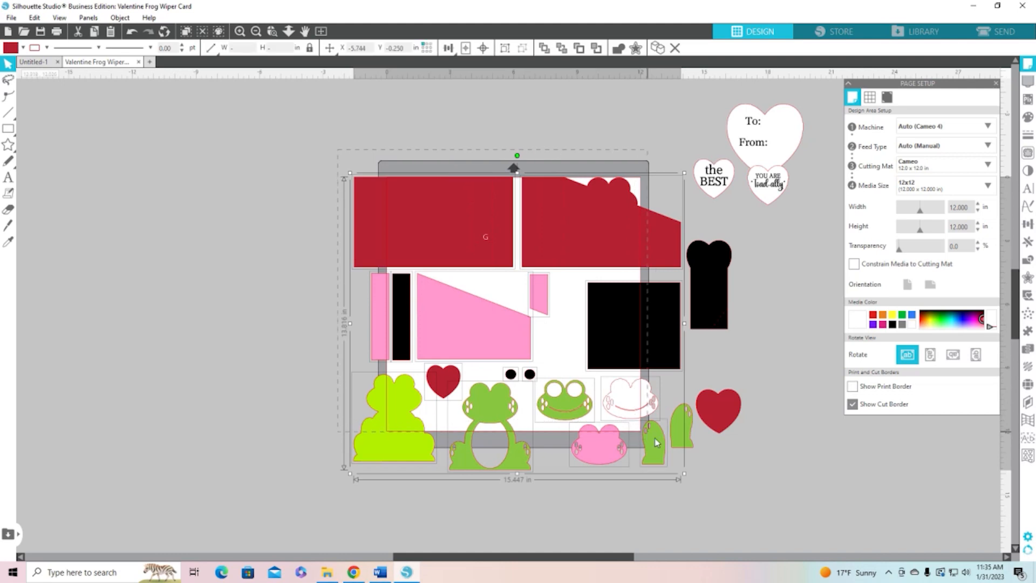
left_click(721, 287, "shift")
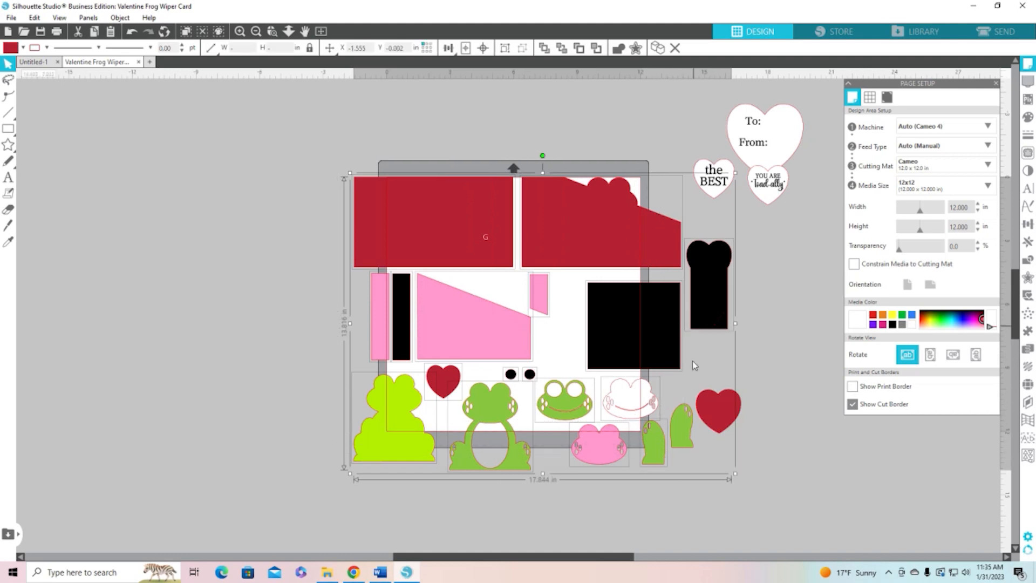
left_click(721, 411, "shift")
left_click_drag(721, 412, 253, 371)
double_click(254, 371)
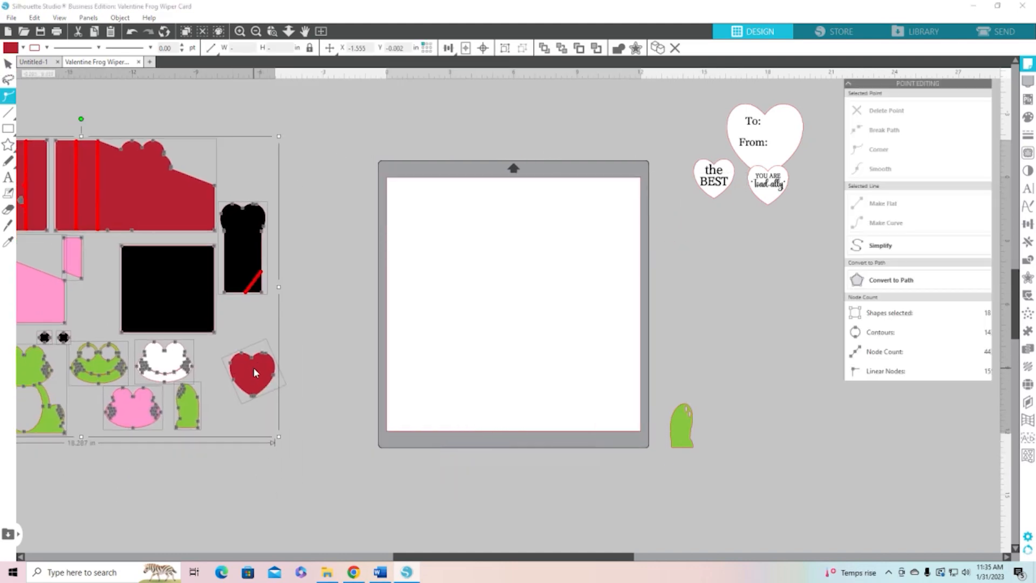
left_click_drag(683, 432, 247, 329)
left_click(296, 312)
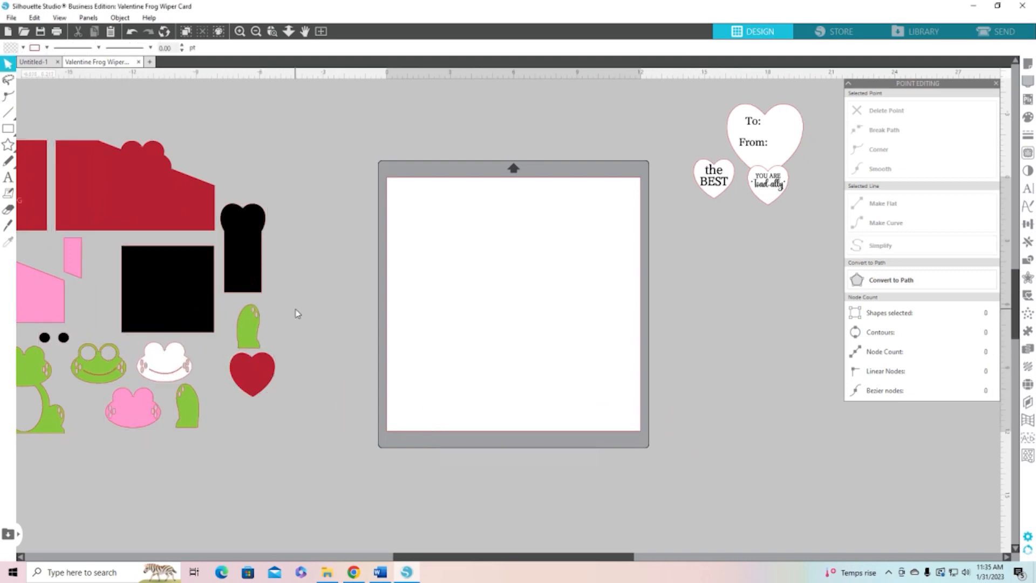
Bring the three text hearts onto the mat and place two copies of the To/From heart to the right of it
left_click_drag(772, 186, 523, 320)
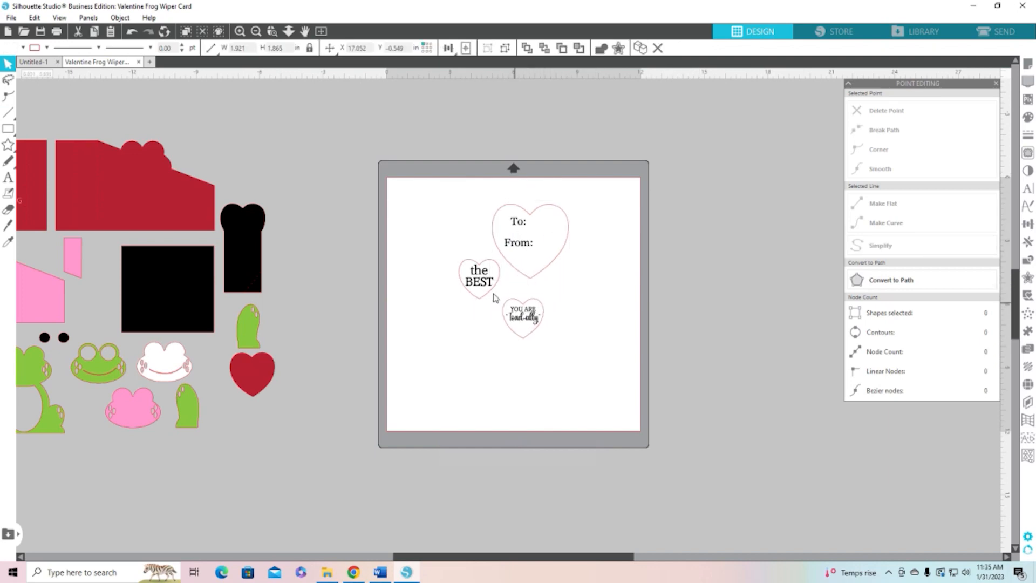
left_click(528, 247)
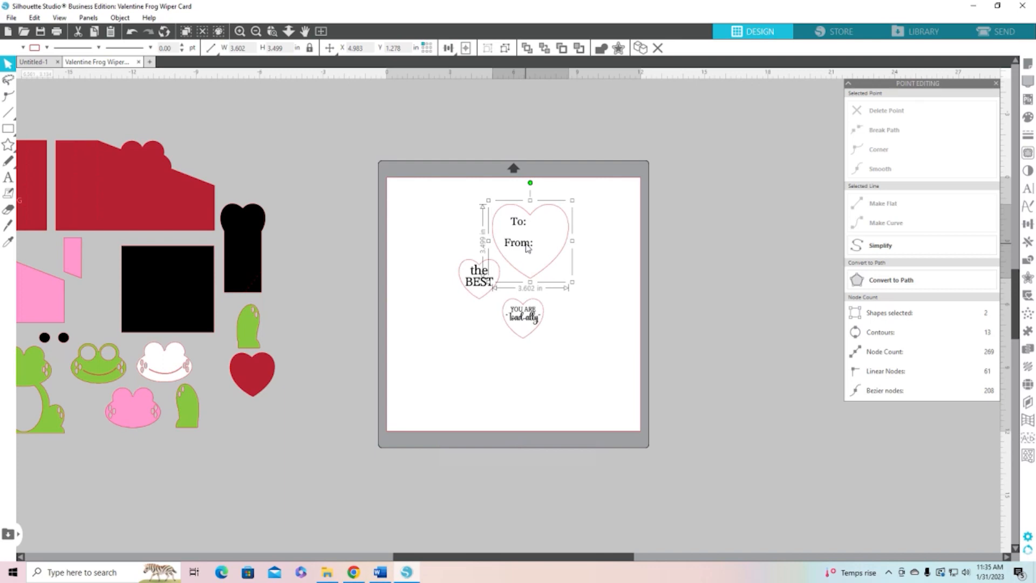
left_click(642, 49)
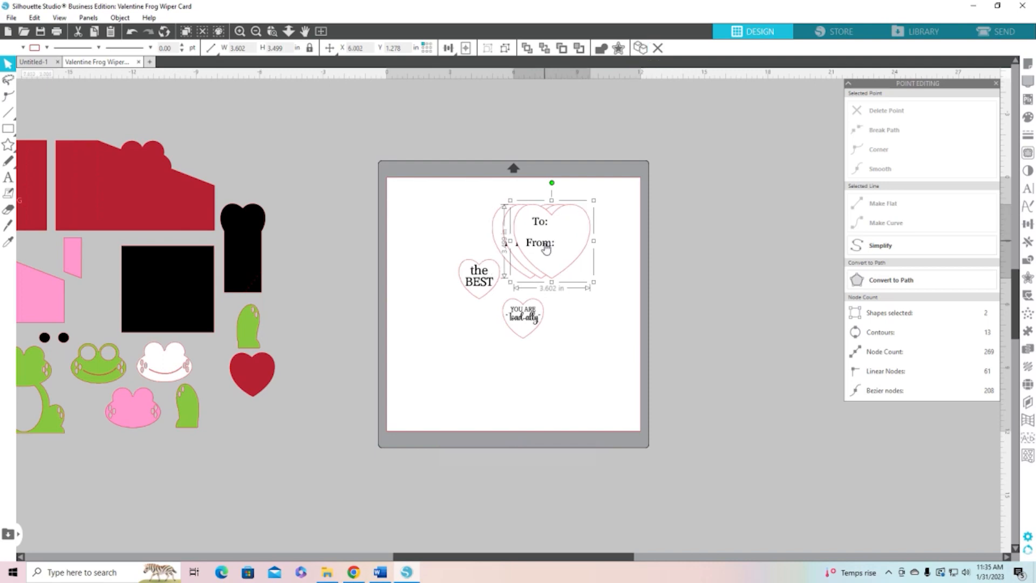
left_click_drag(544, 249, 656, 188)
left_click_drag(543, 248, 718, 251)
left_click_drag(672, 188, 702, 189)
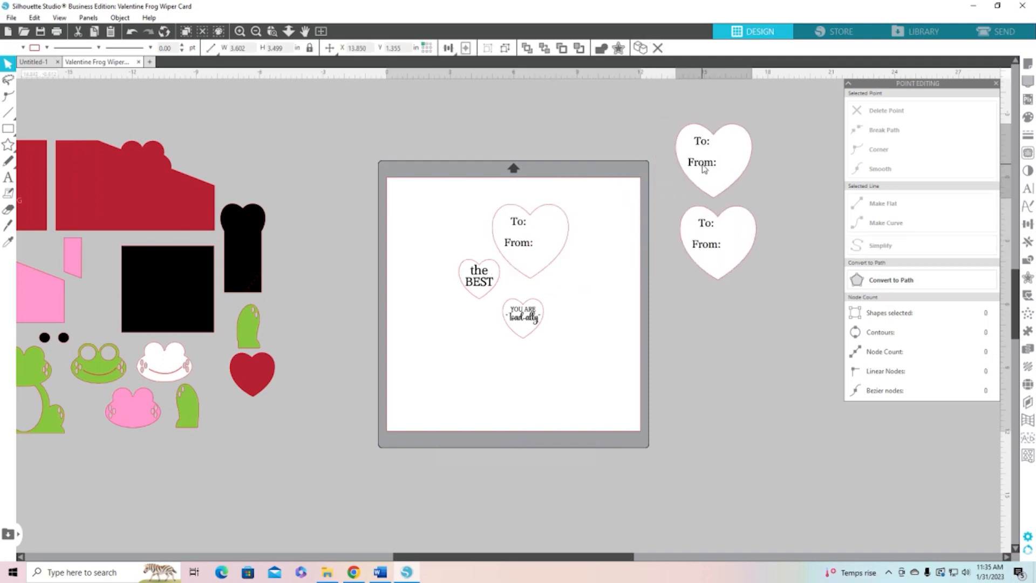
left_click(619, 225)
left_click_drag(527, 250, 528, 256)
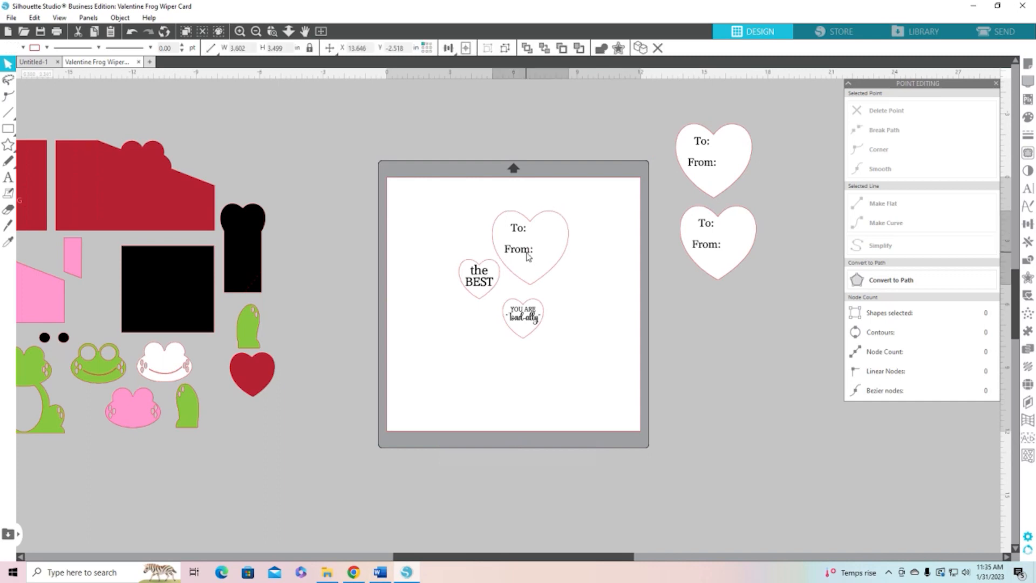
left_click(586, 271)
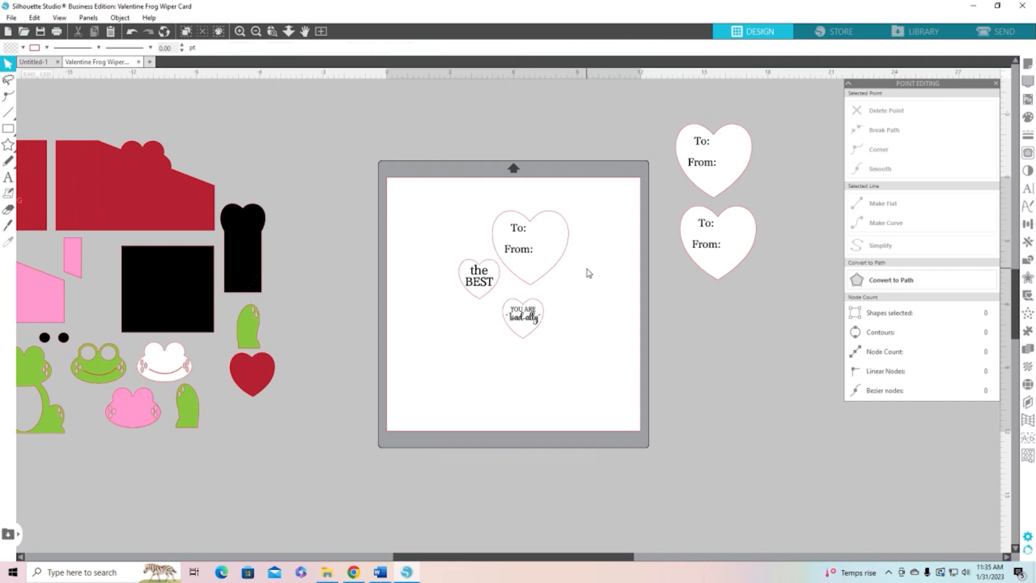
Set the media size to Letter and turn on registration marks for the page
left_click(1028, 63)
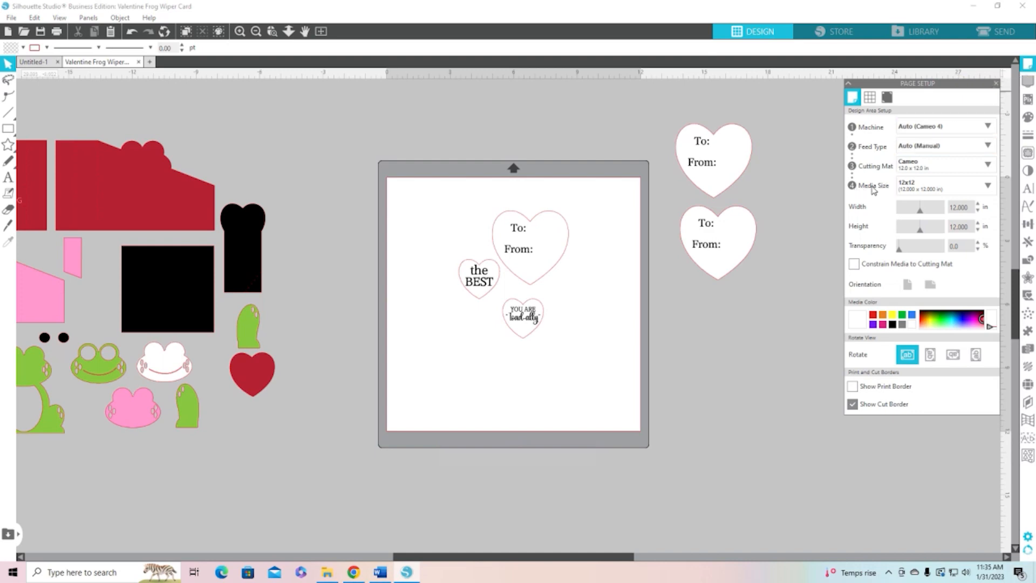
left_click(992, 188)
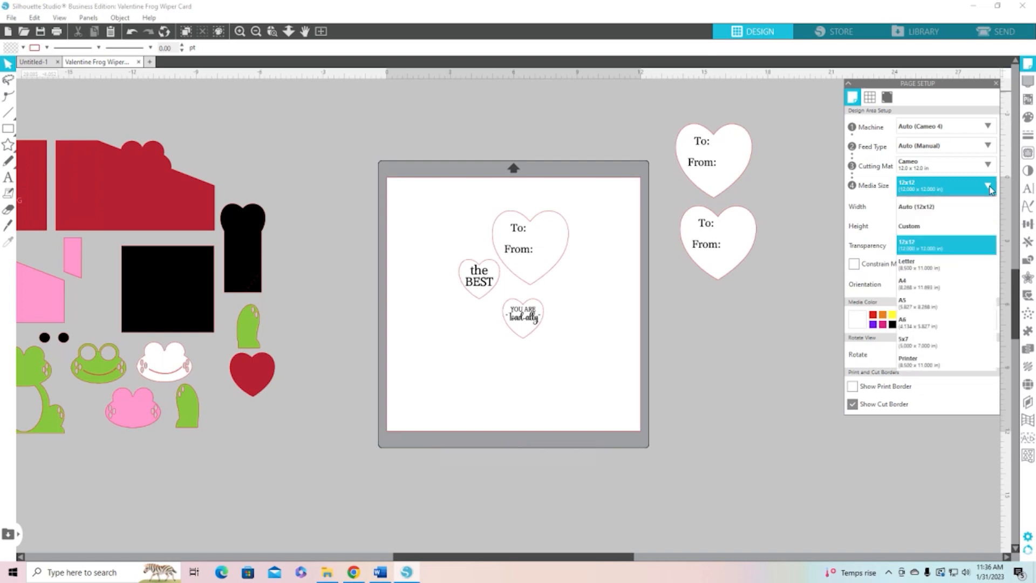
left_click(935, 267)
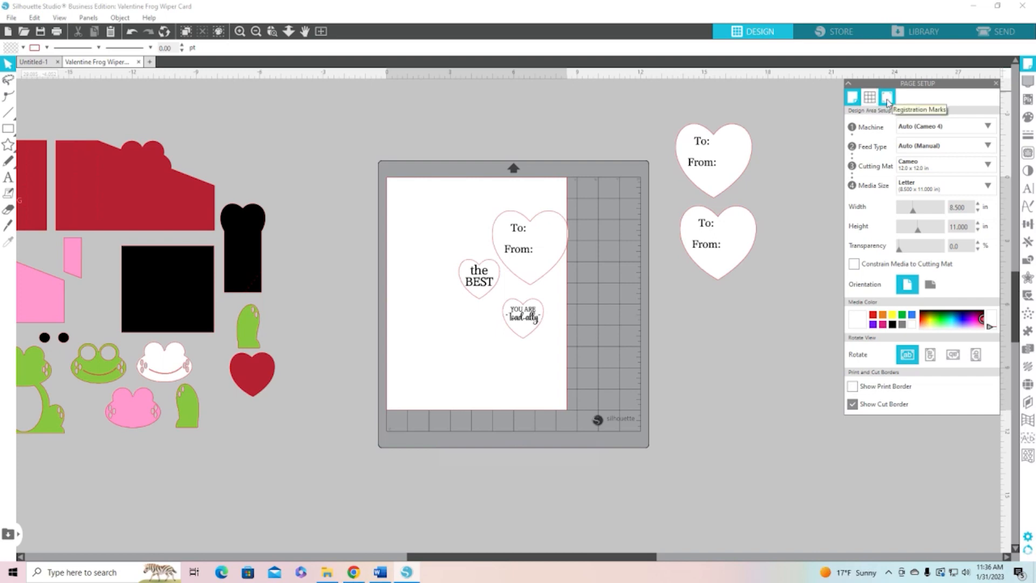
left_click(887, 97)
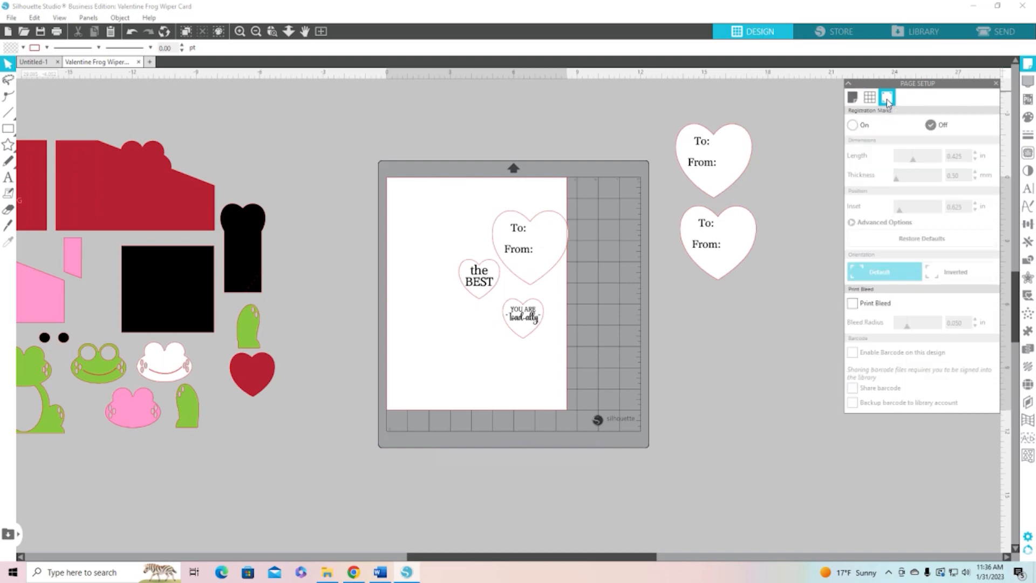
left_click(853, 126)
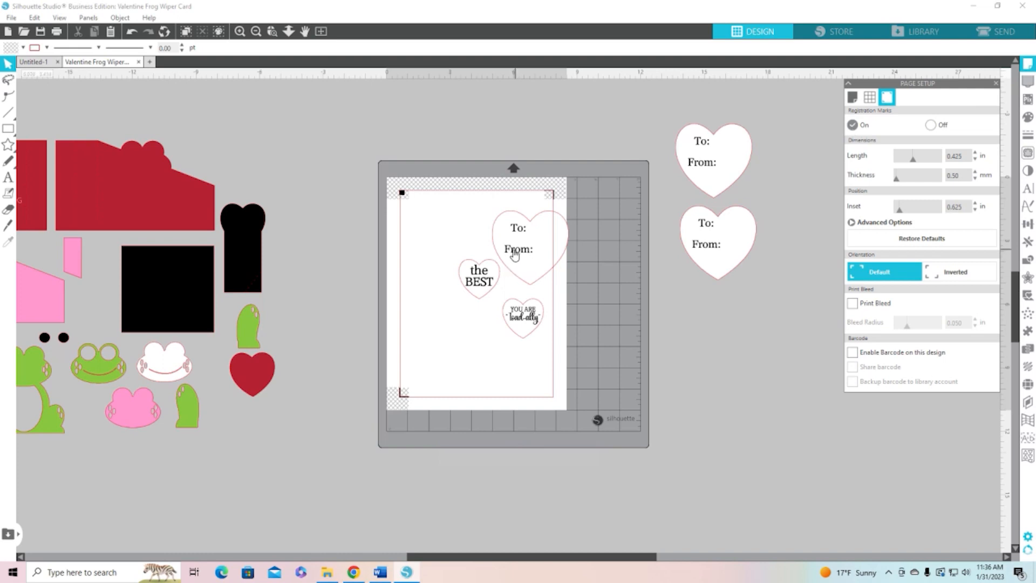
Rearrange the three text hearts inside the registration mark area, with the To/From heart above the two smaller ones
left_click_drag(485, 288, 438, 288)
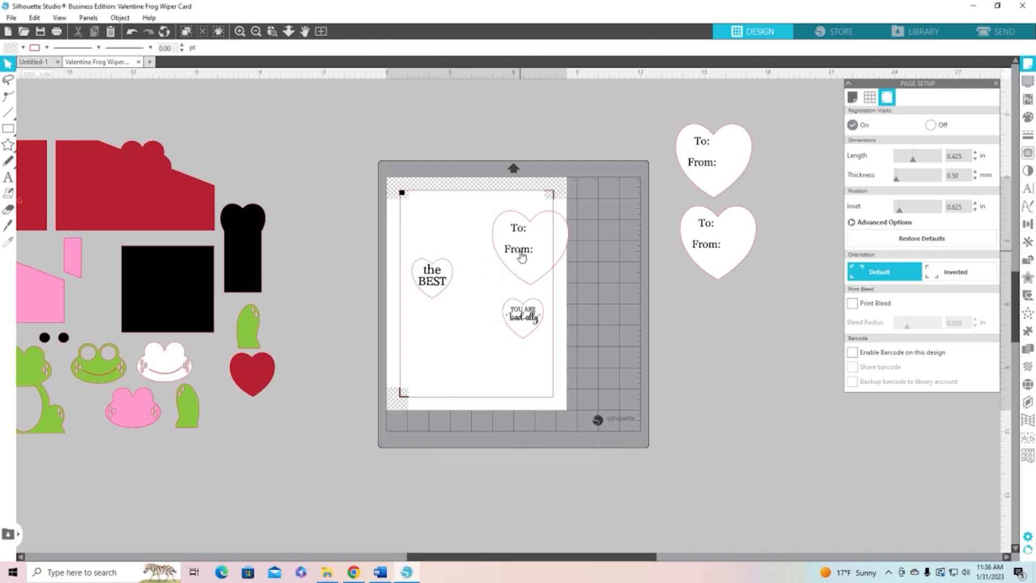
left_click_drag(516, 254, 457, 240)
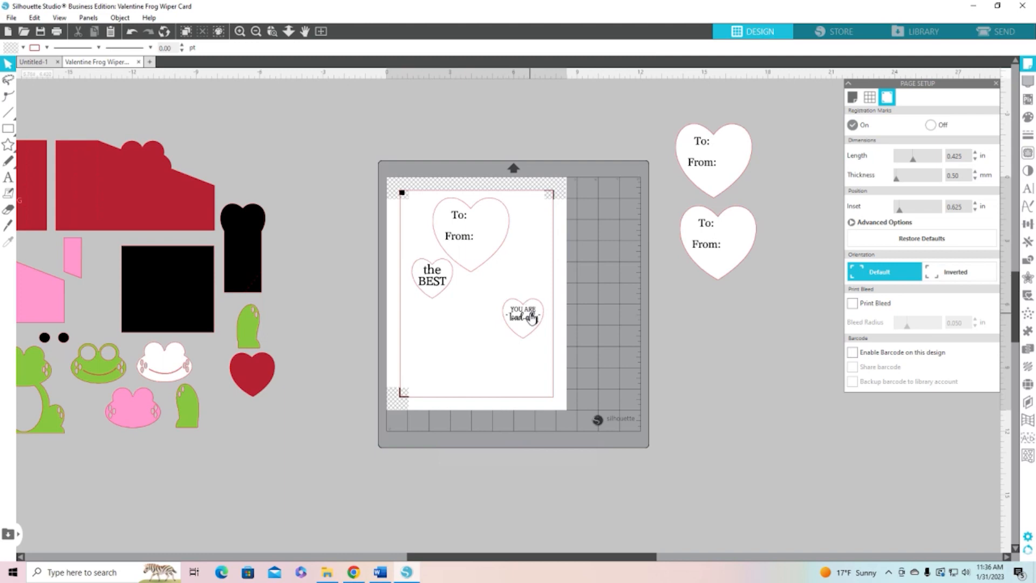
left_click_drag(532, 316, 525, 266)
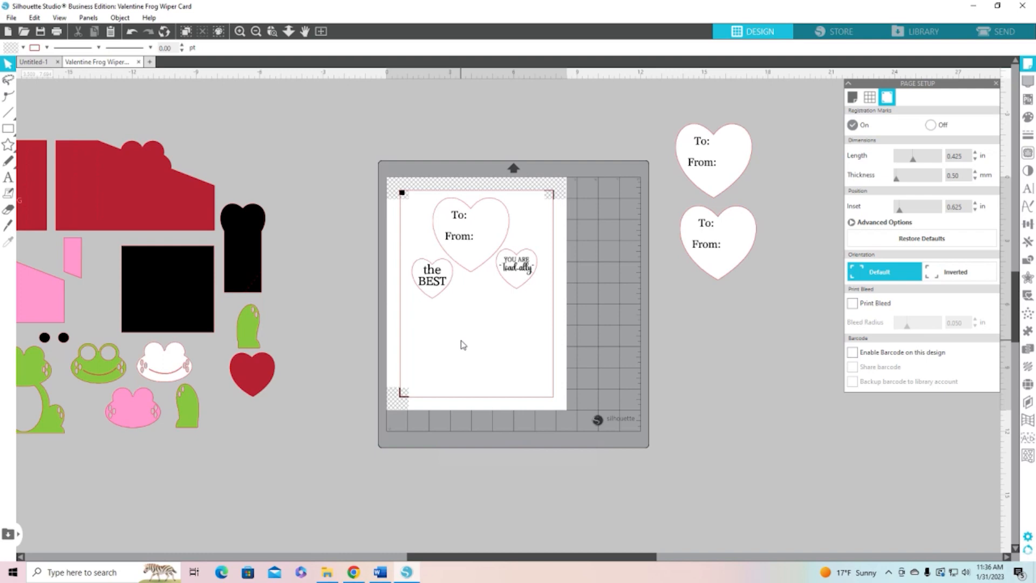
left_click(509, 274)
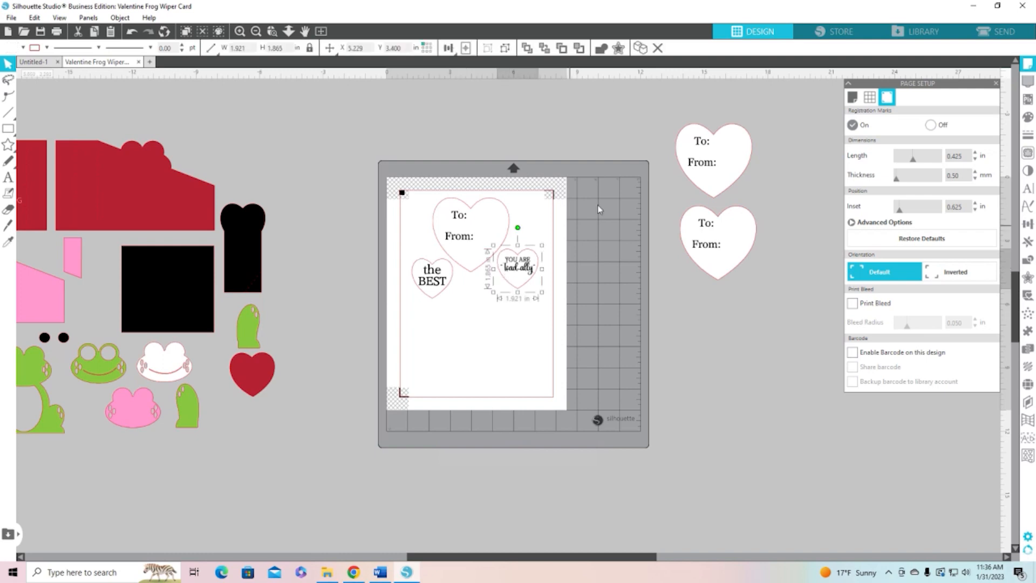
Ungroup the upper spare To/From heart and delete its text, leaving a blank heart
left_click(705, 172)
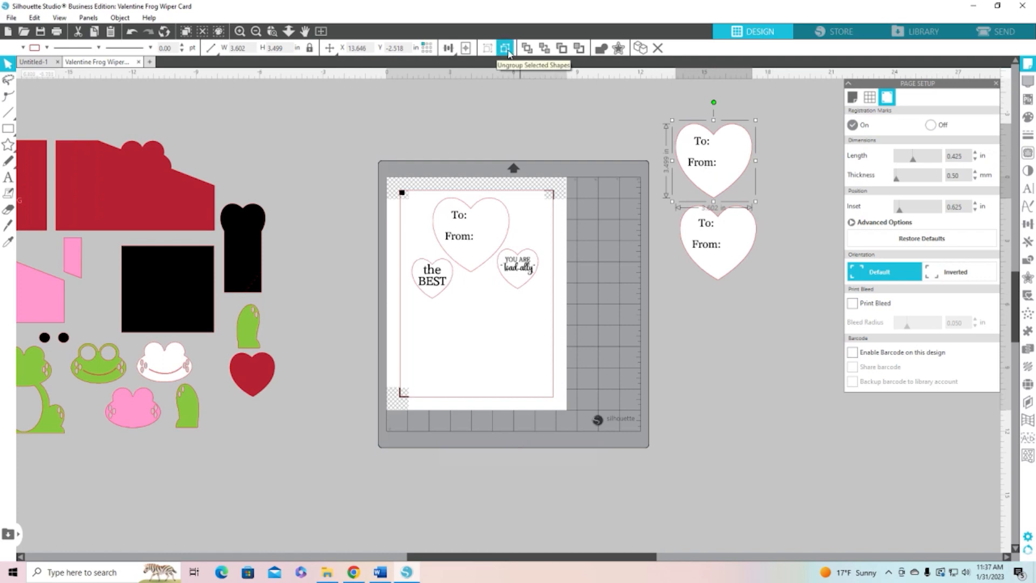
right_click(713, 155)
left_click(753, 330)
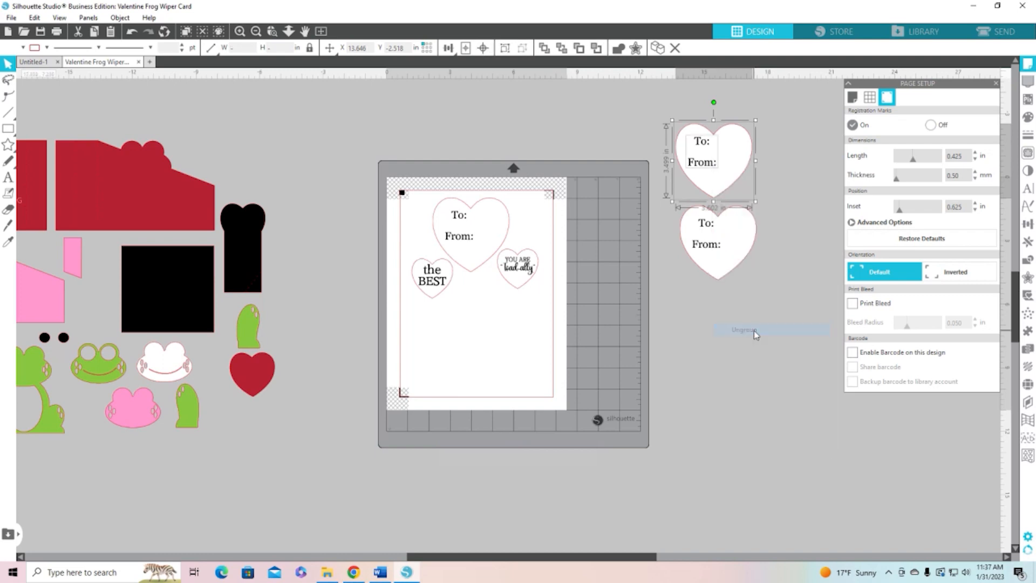
left_click(778, 168)
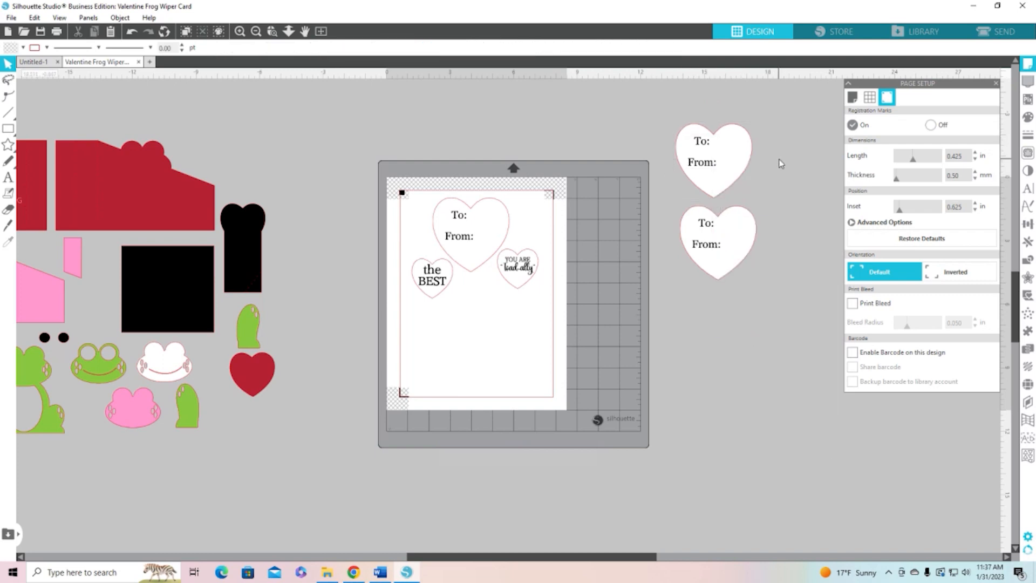
left_click(708, 171)
left_click_drag(708, 171, 790, 336)
right_click(790, 335)
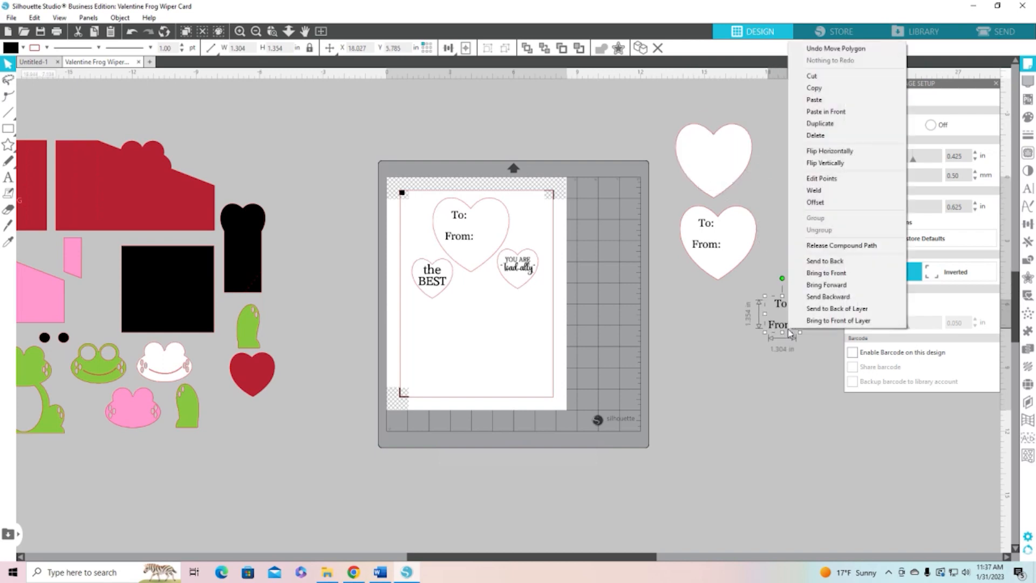
left_click(818, 135)
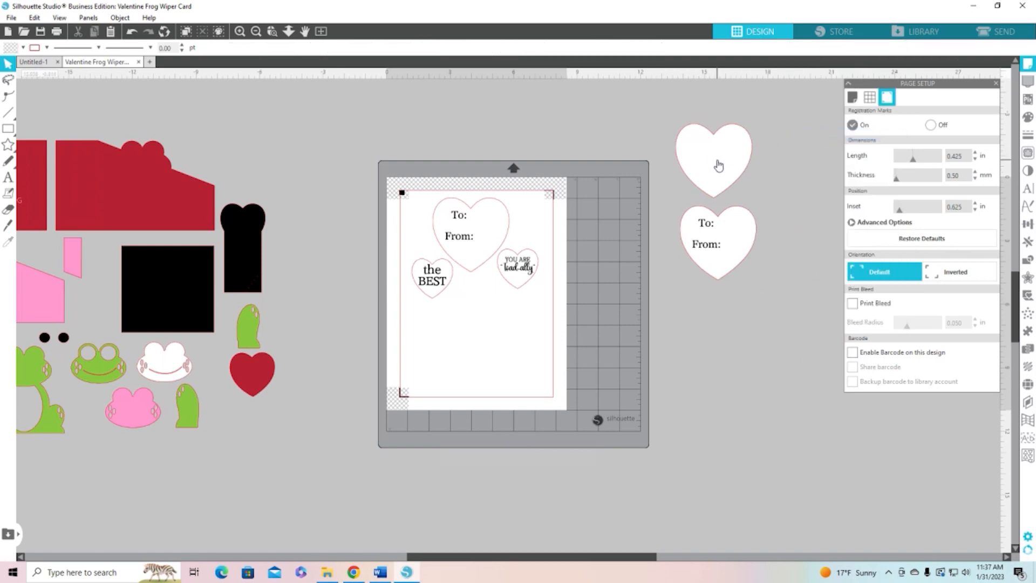
Add the text "Happy Valentine's Day" on three lines below the two spare hearts beside the mat
left_click(9, 178)
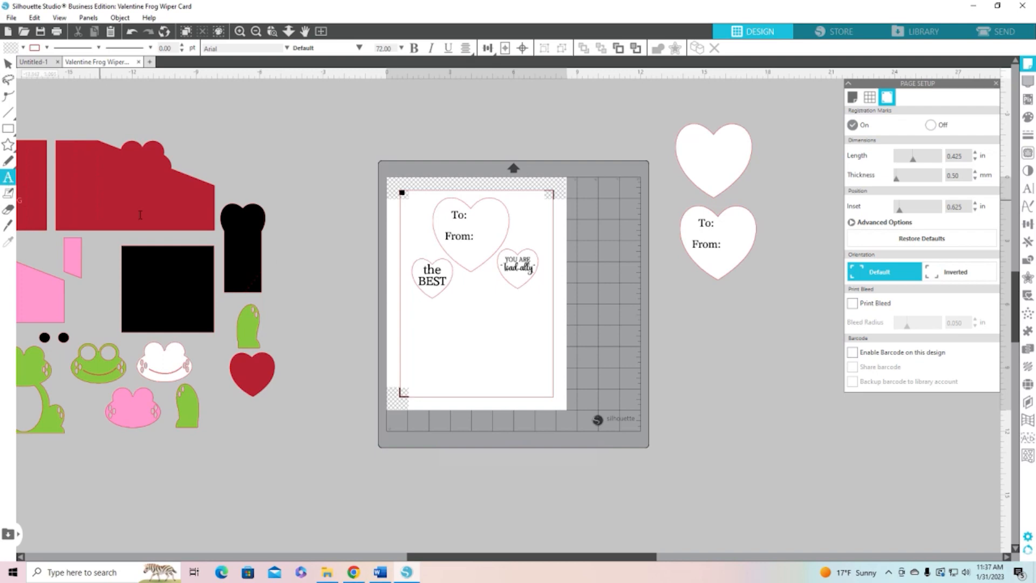
left_click(678, 340)
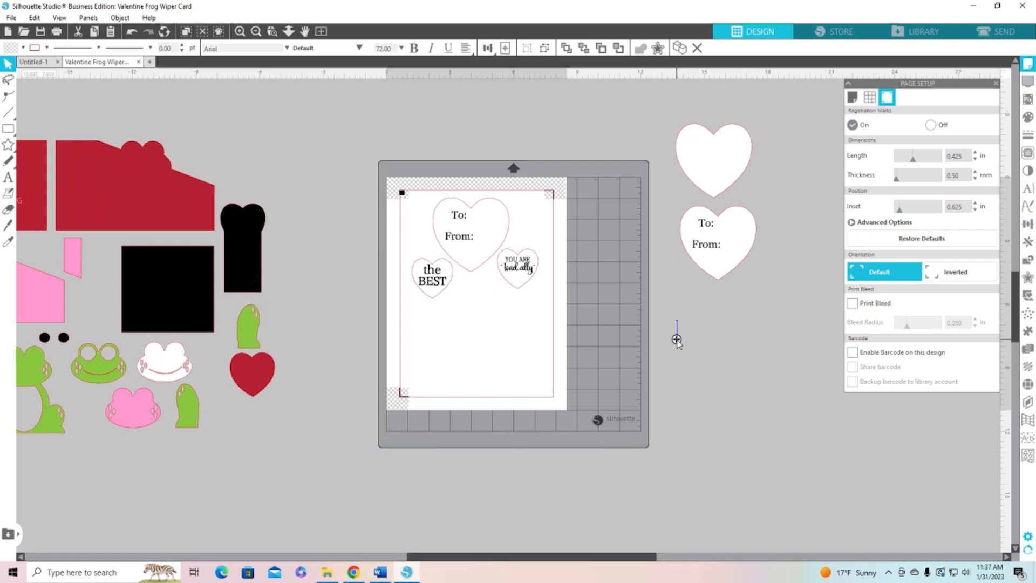
type("Happy ")
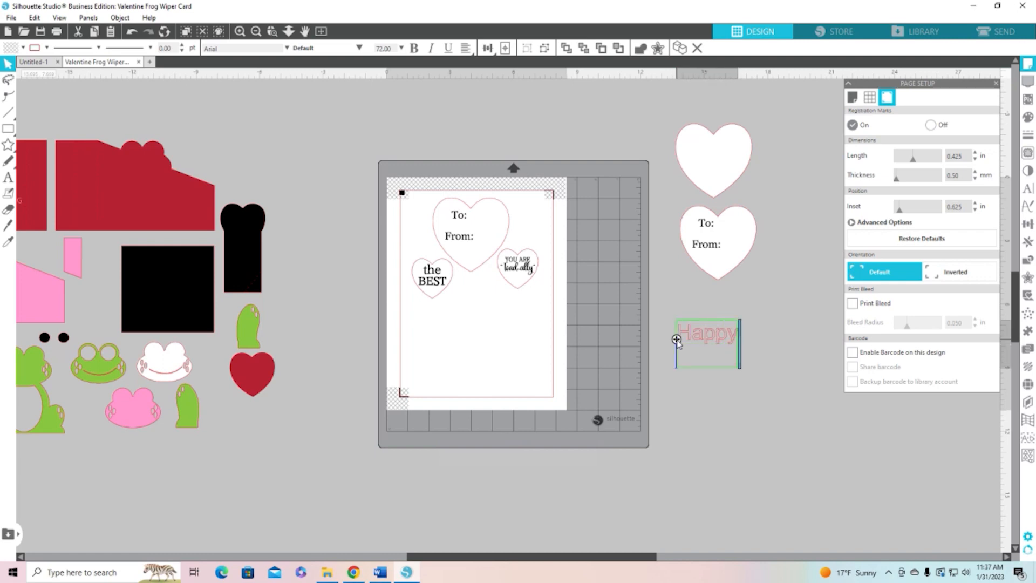
type("Valentin")
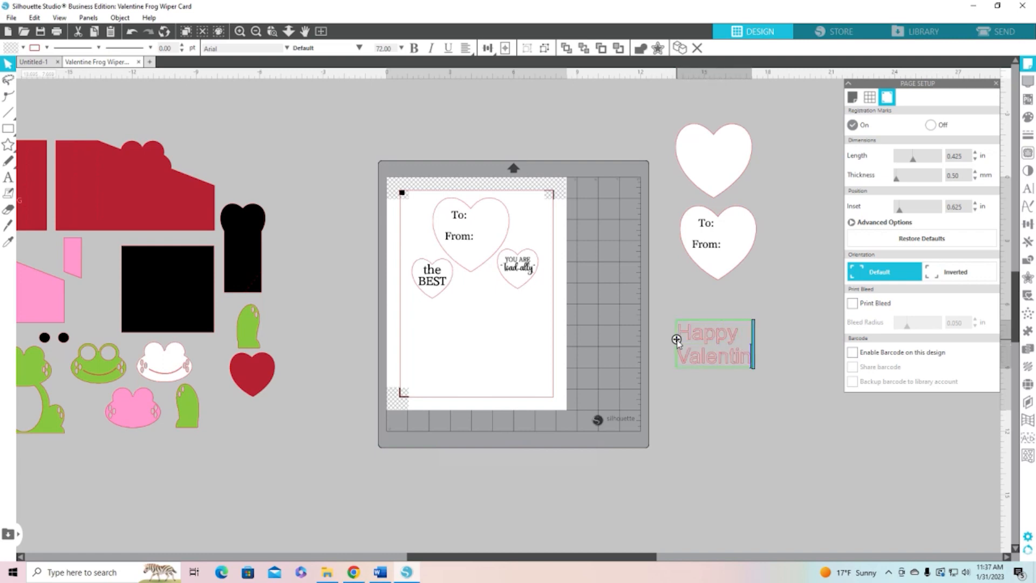
type("e's")
key("Return")
type("Day")
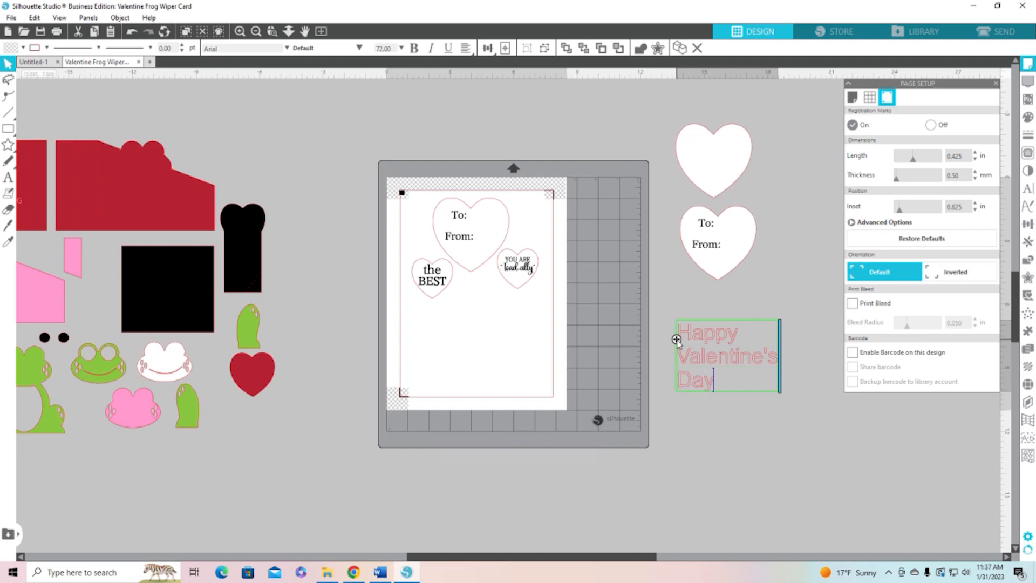
left_click(799, 492)
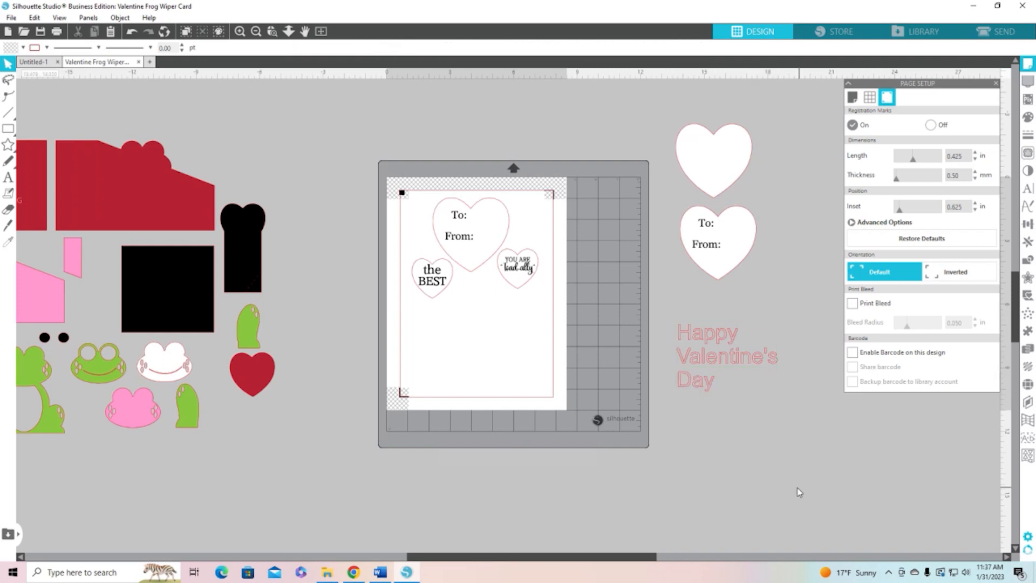
Set the Happy Valentine's Day text in the Aritus D font and centre its lines
left_click(709, 386)
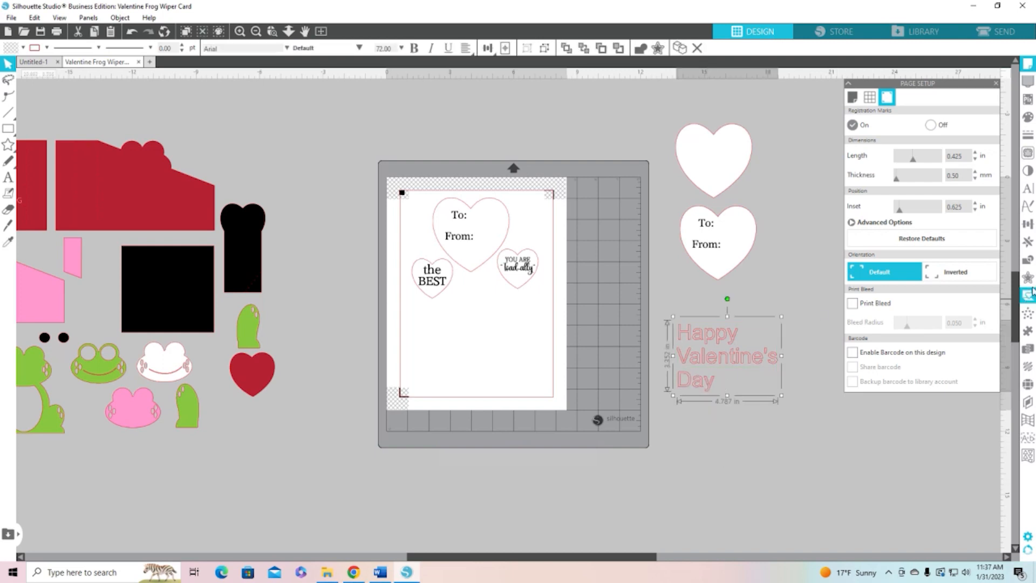
left_click(1028, 193)
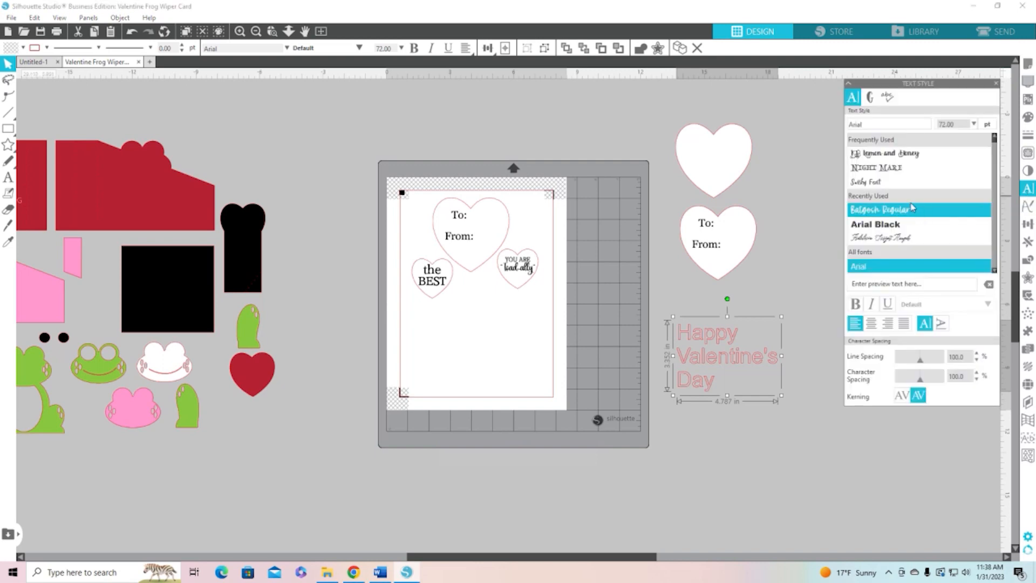
scroll(909, 217, "down", 6)
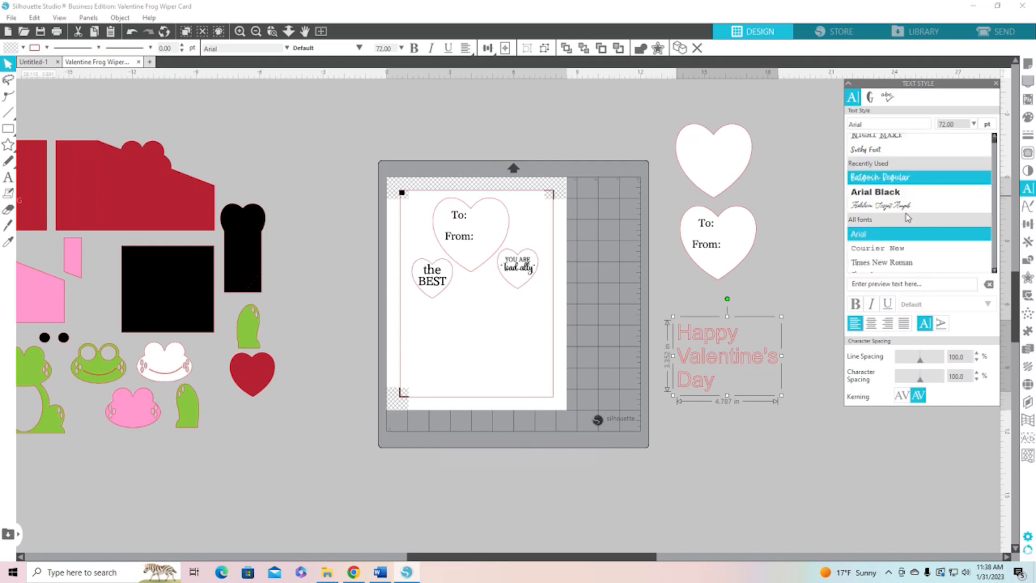
scroll(908, 217, "down", 8)
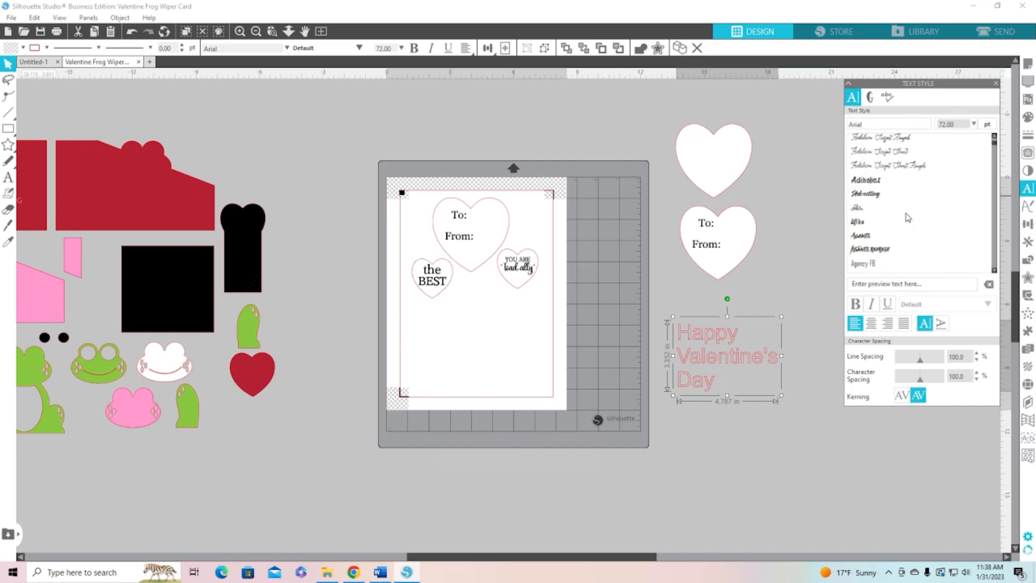
scroll(908, 217, "down", 4)
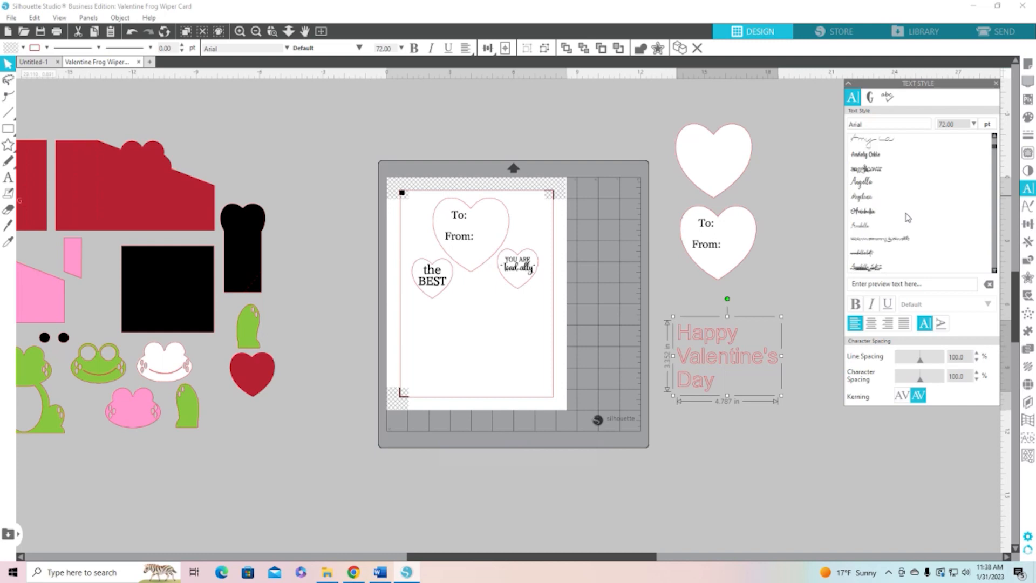
scroll(908, 217, "down", 2)
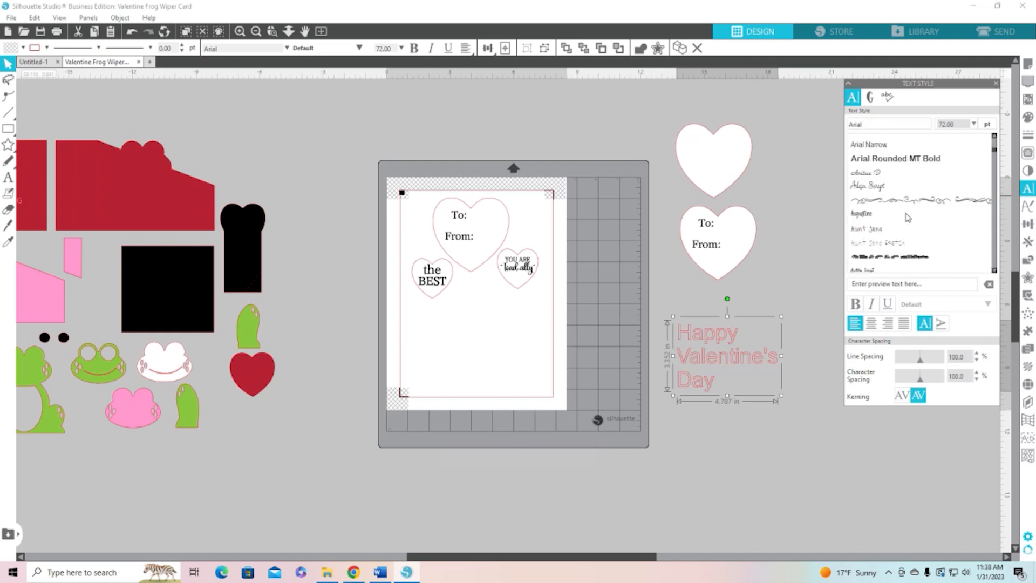
left_click(869, 178)
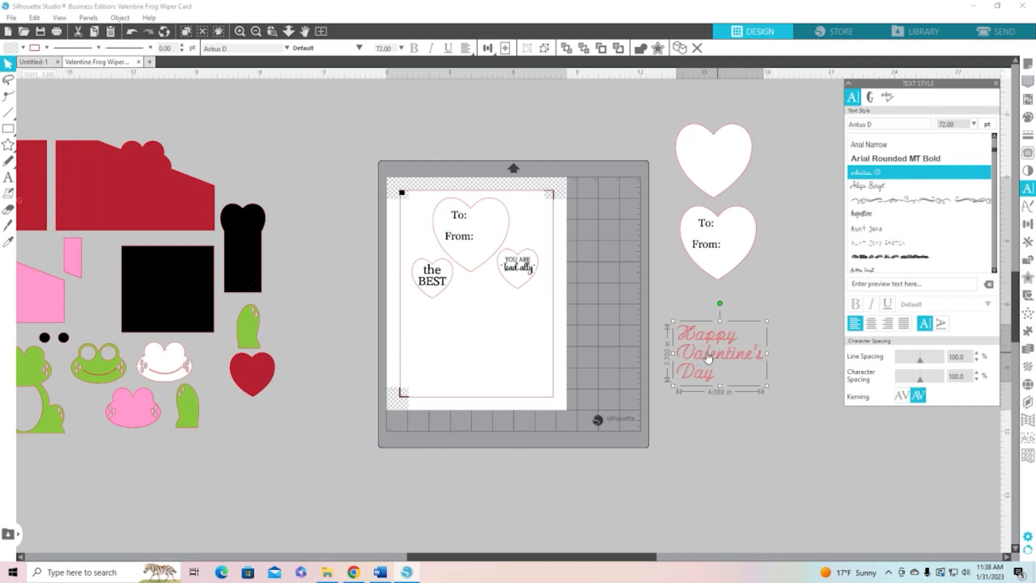
left_click(877, 330)
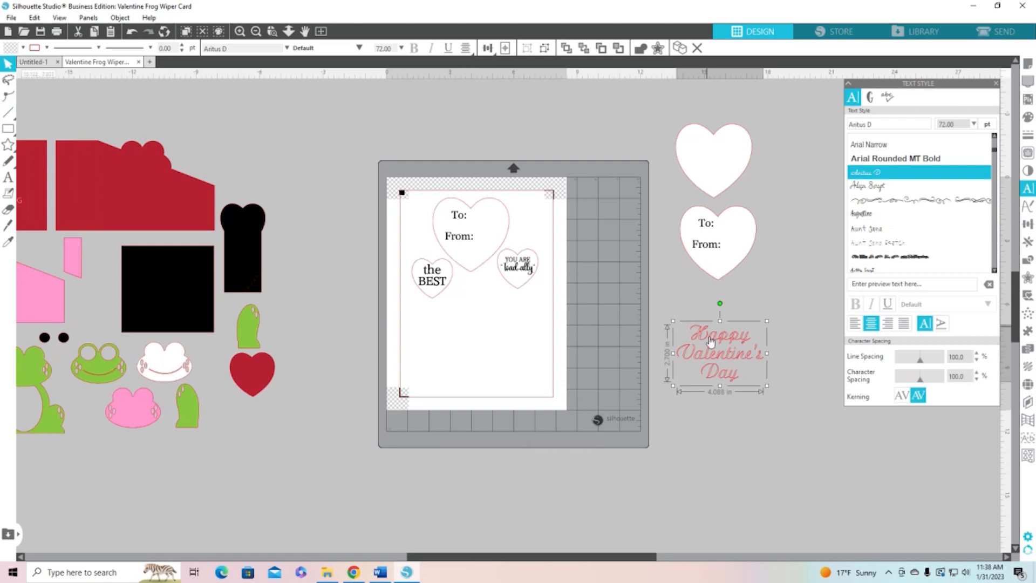
Fill the Happy Valentine's Day text with black and make its line colour transparent
left_click(22, 48)
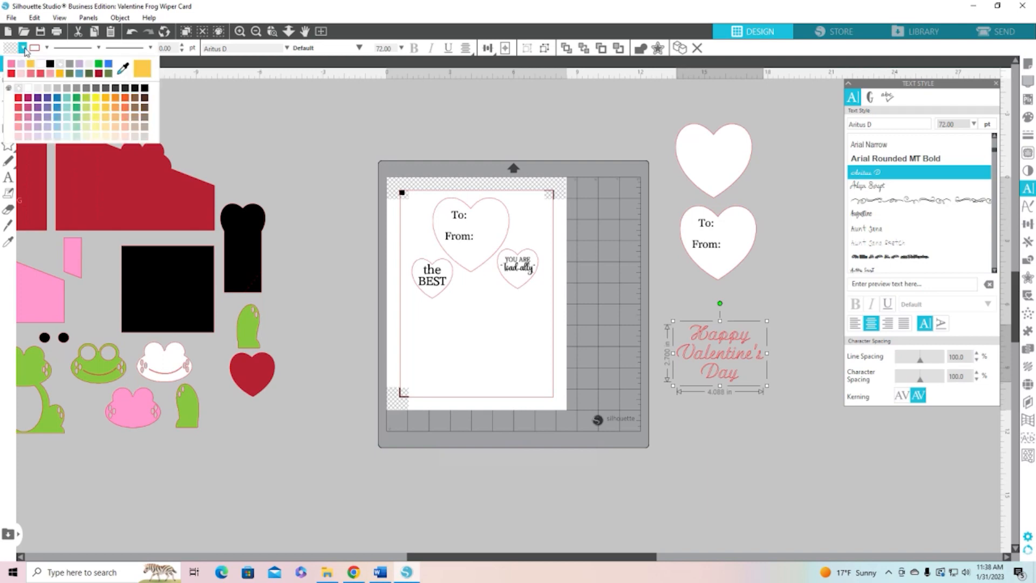
left_click(49, 65)
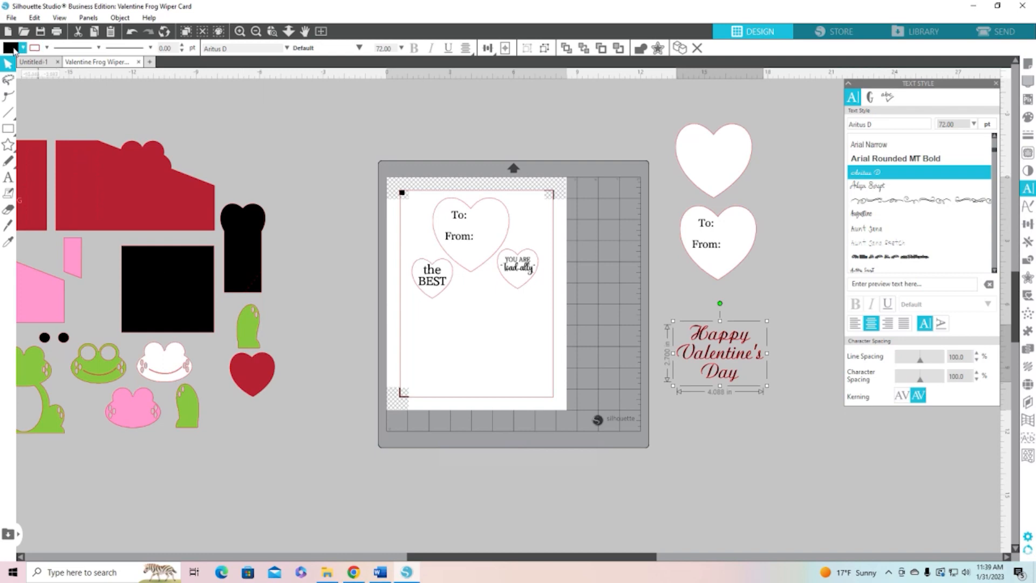
left_click(47, 48)
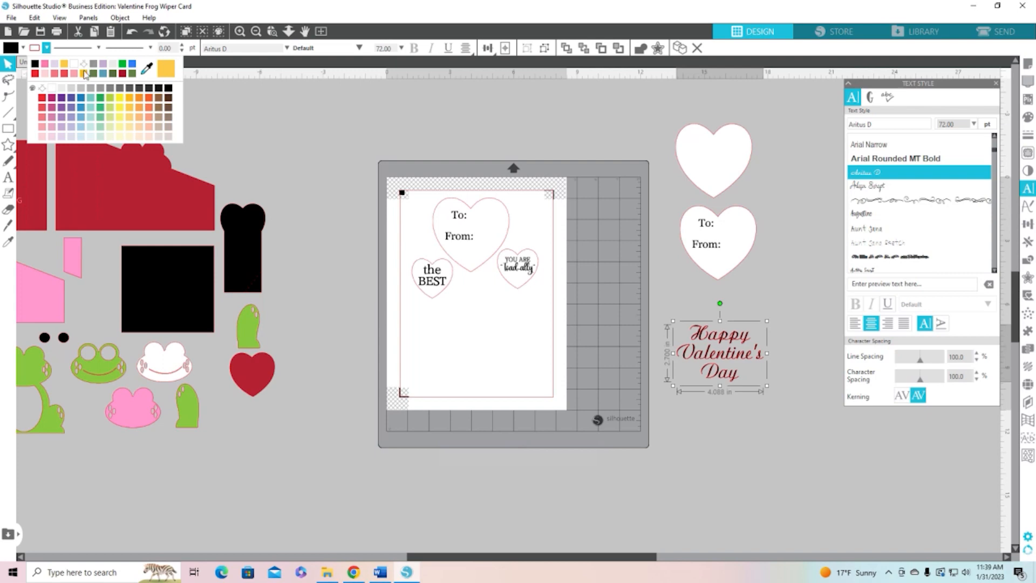
left_click(43, 90)
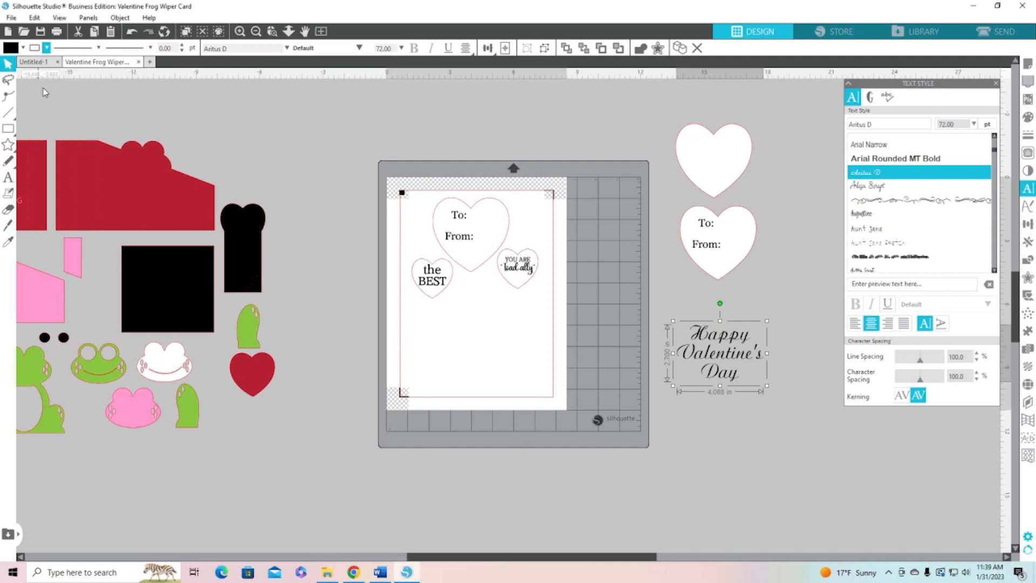
Try welding the Happy Valentine's Day text and grouping the welded pieces, and undo both operations
right_click(736, 373)
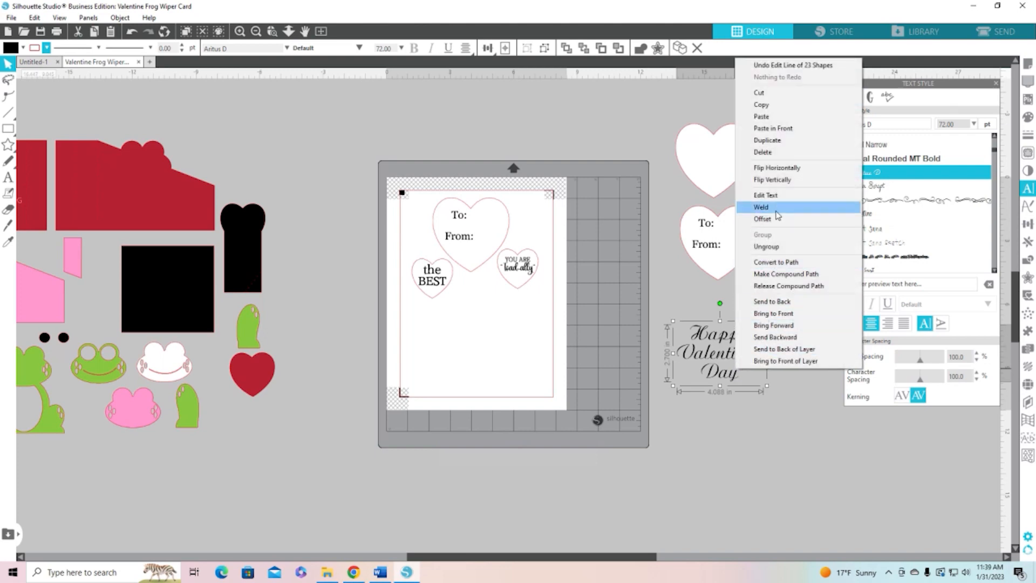
left_click(772, 209)
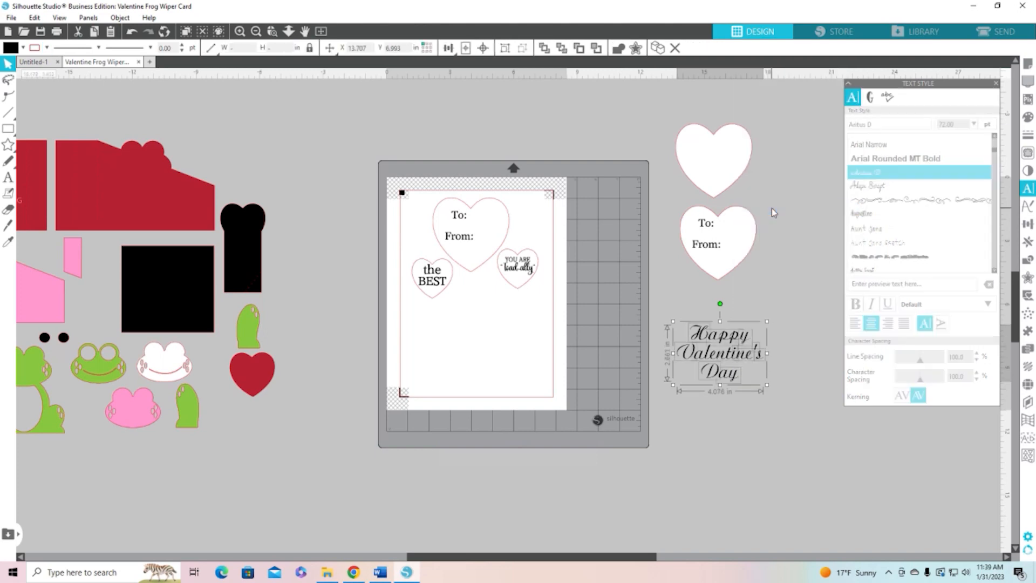
right_click(763, 329)
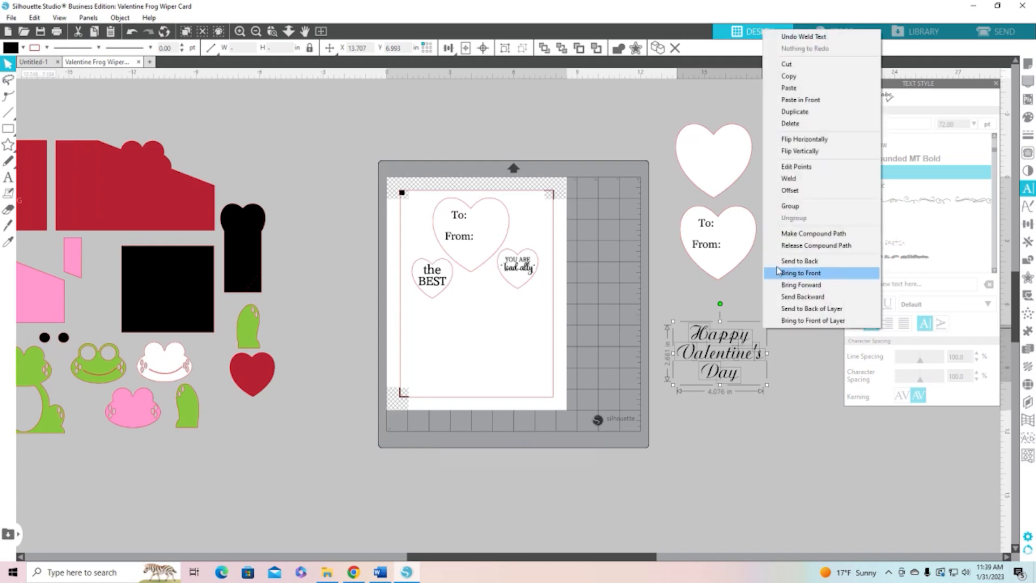
left_click(790, 205)
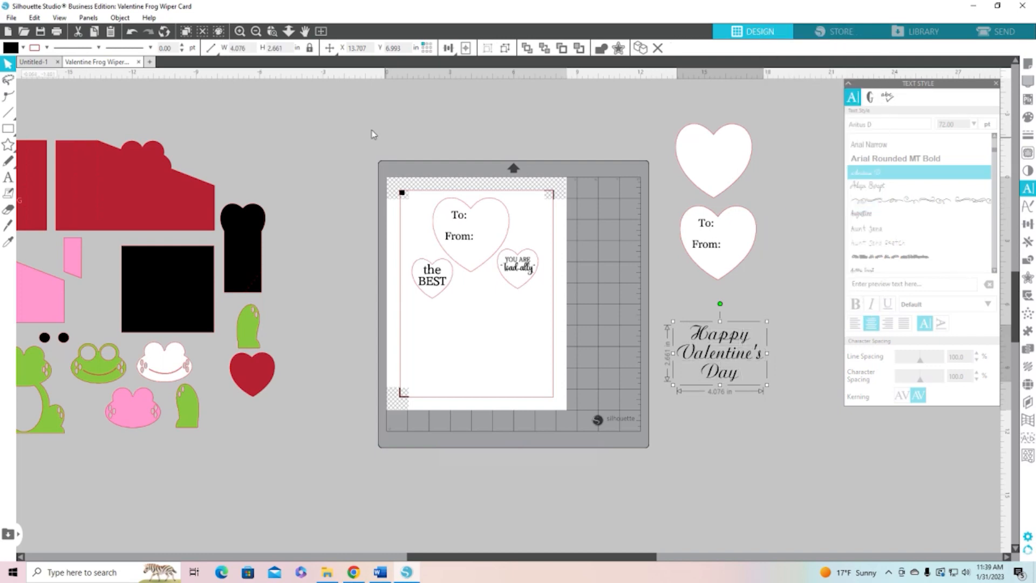
left_click(132, 31)
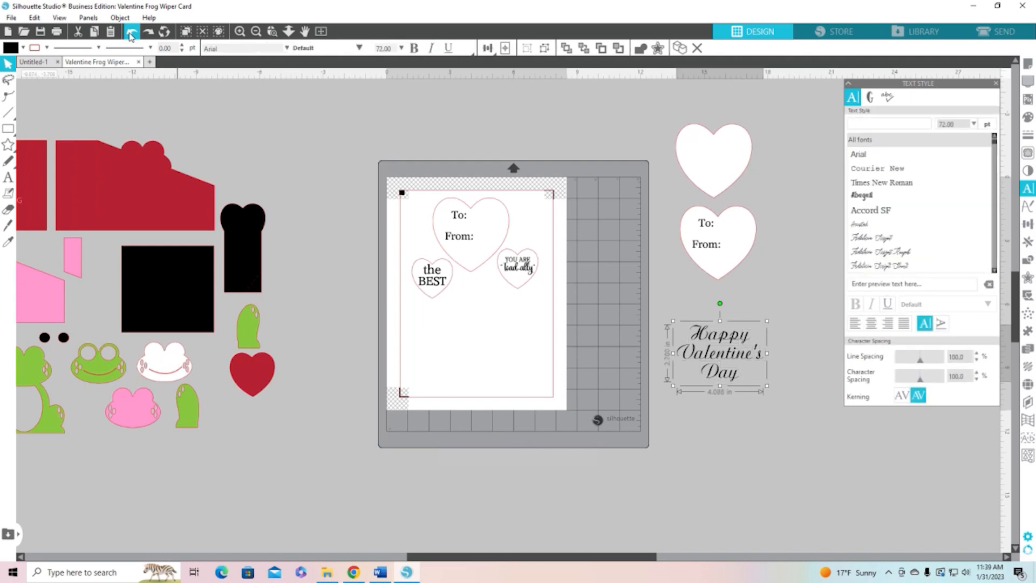
Convert the Happy Valentine's Day text to a path and fit it inside the blank heart at about 2.76 by 1.80 in
right_click(696, 361)
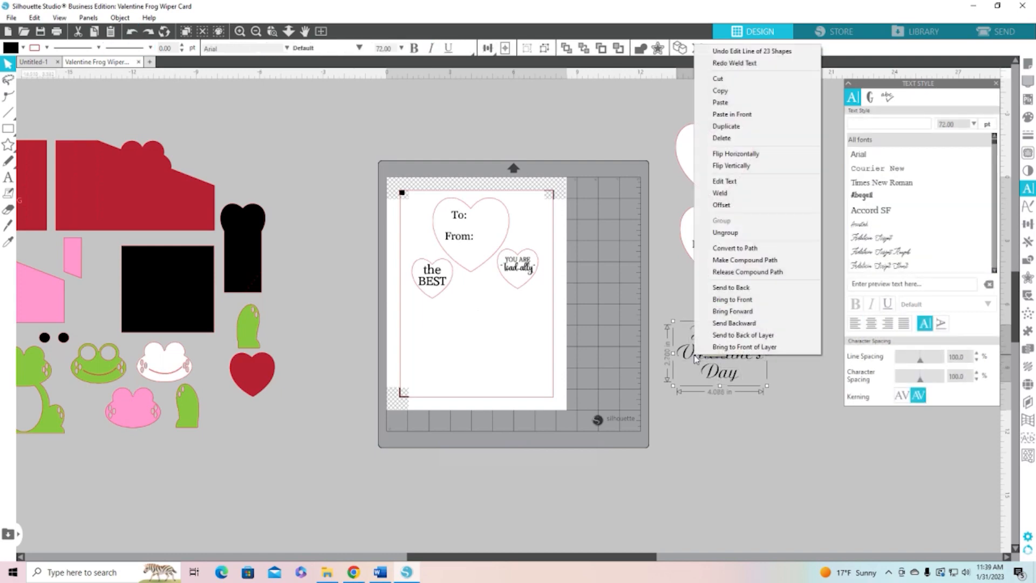
left_click(739, 252)
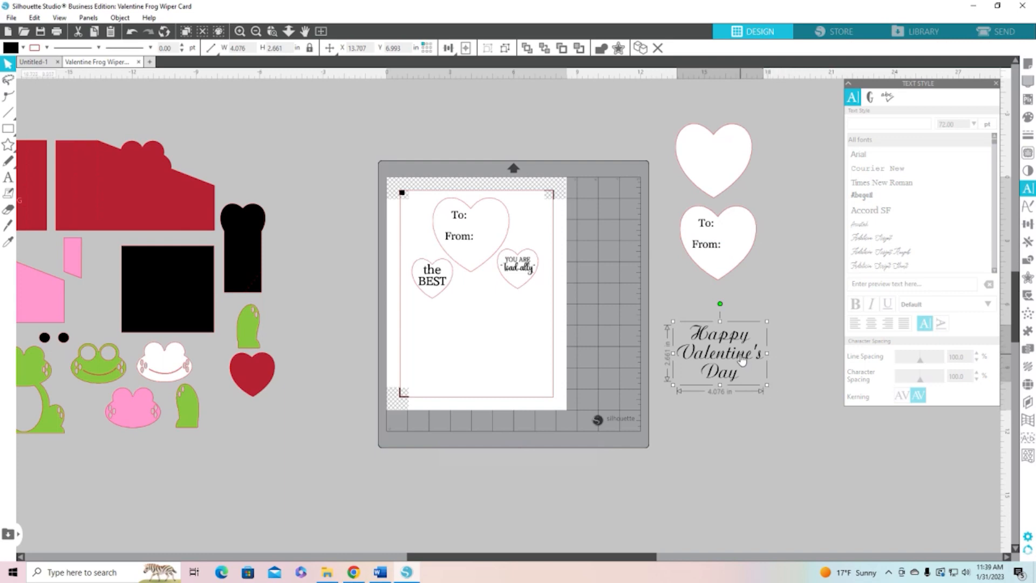
left_click_drag(743, 361, 738, 165)
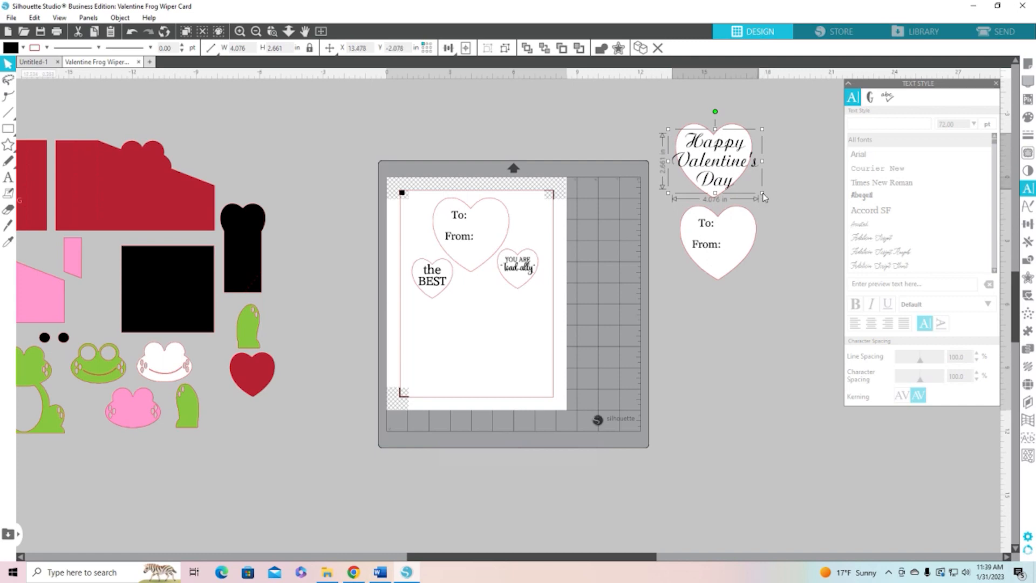
left_click_drag(763, 193, 722, 166)
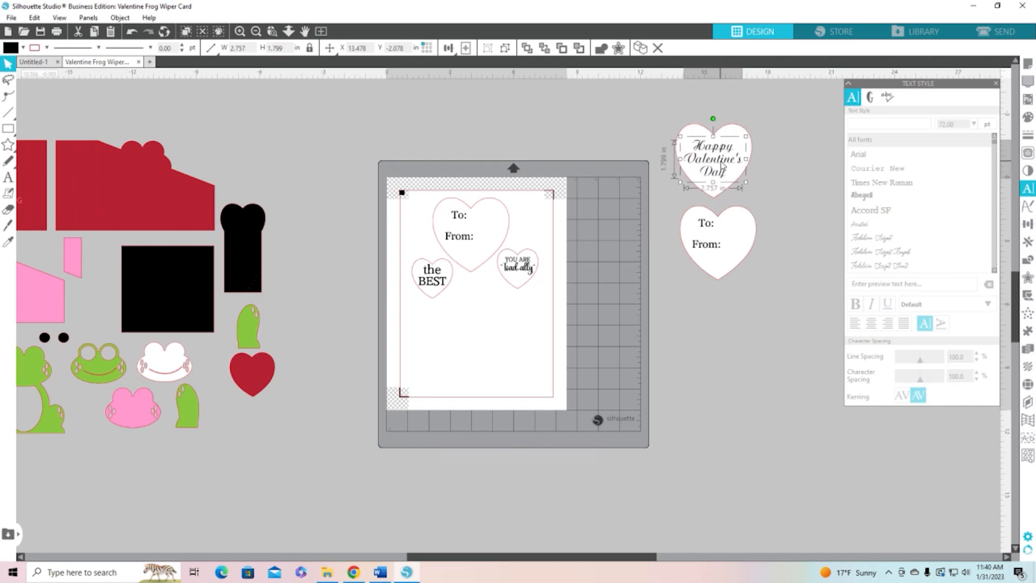
left_click(798, 169)
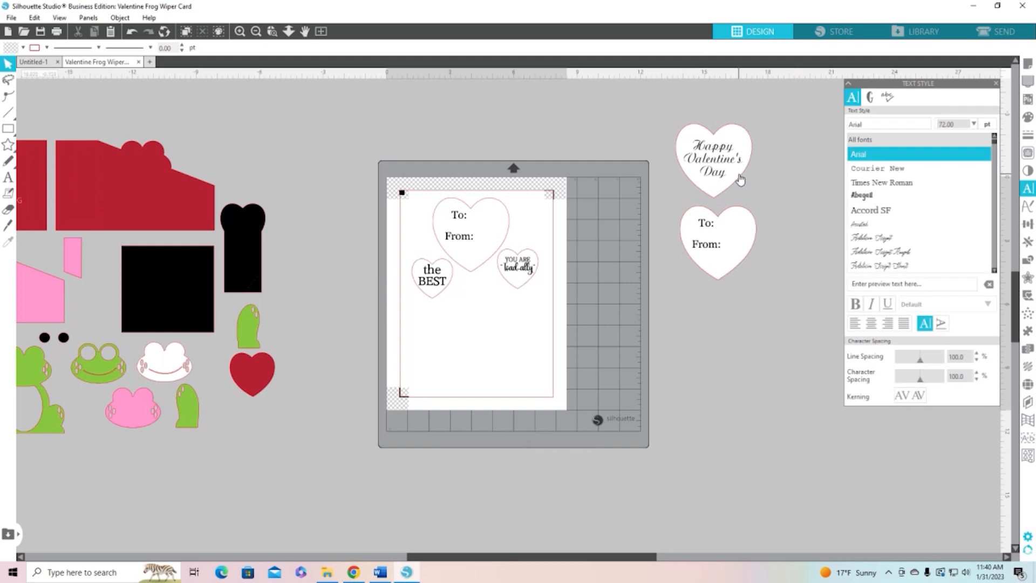
Centre-align and group the Happy Valentine's Day text with its heart, and place the group on the page below the two smaller hearts
left_click(713, 142)
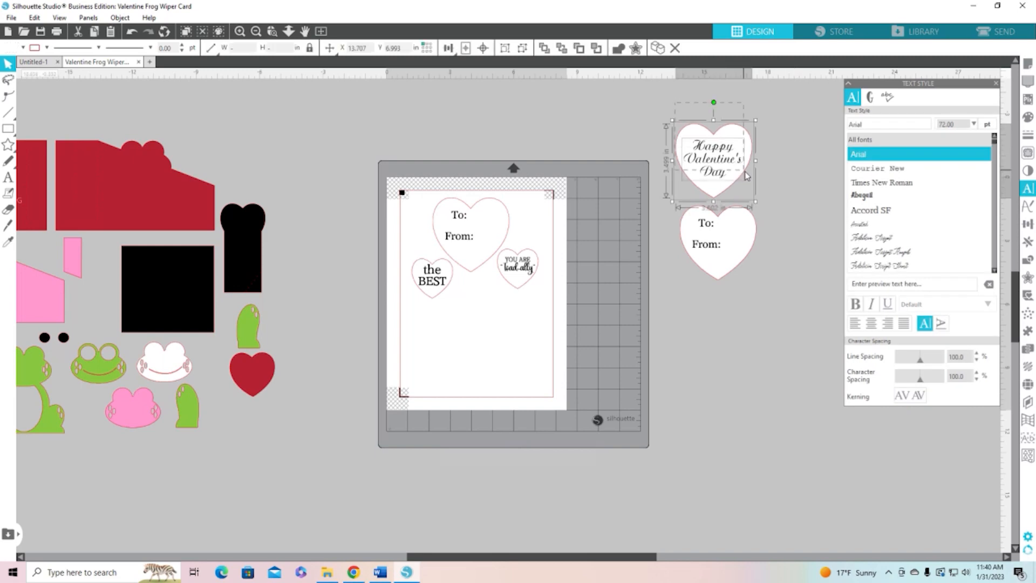
left_click(484, 49)
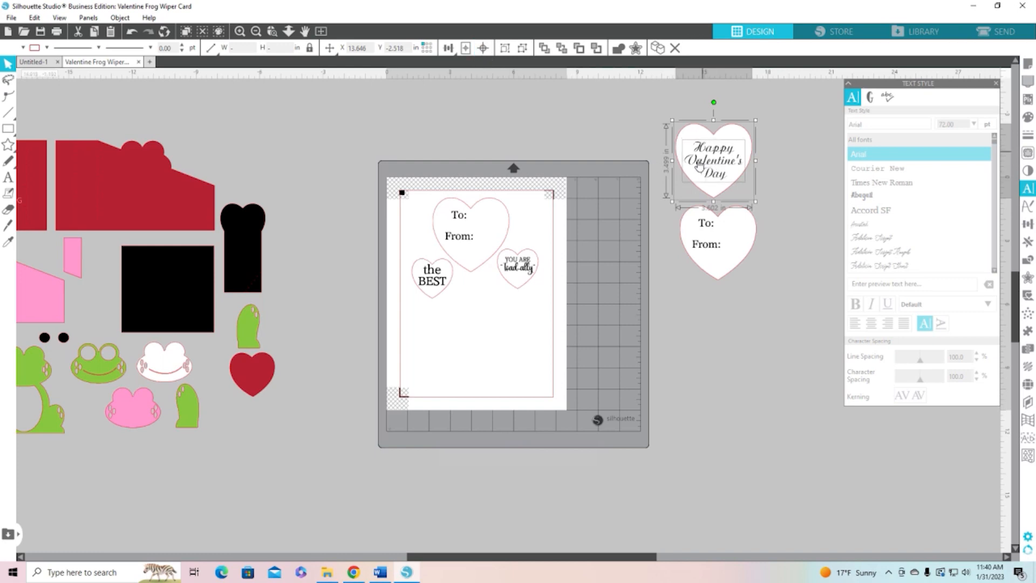
right_click(725, 167)
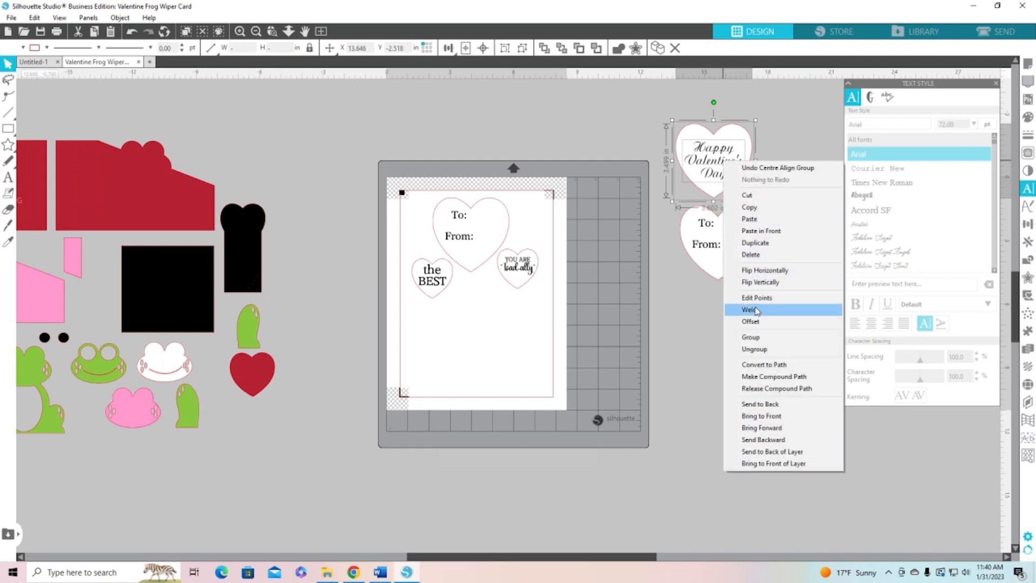
left_click(760, 338)
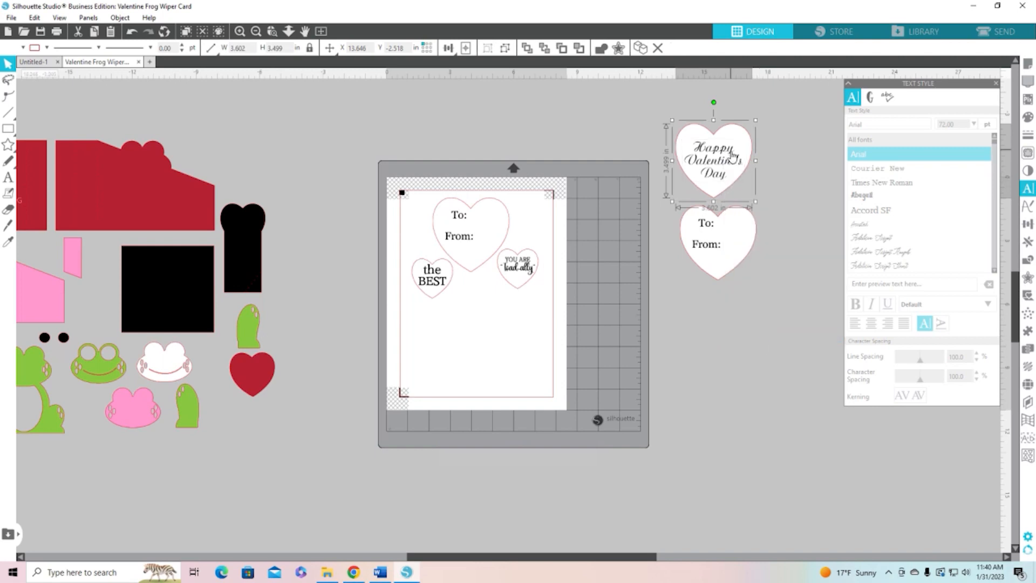
left_click_drag(724, 168, 496, 333)
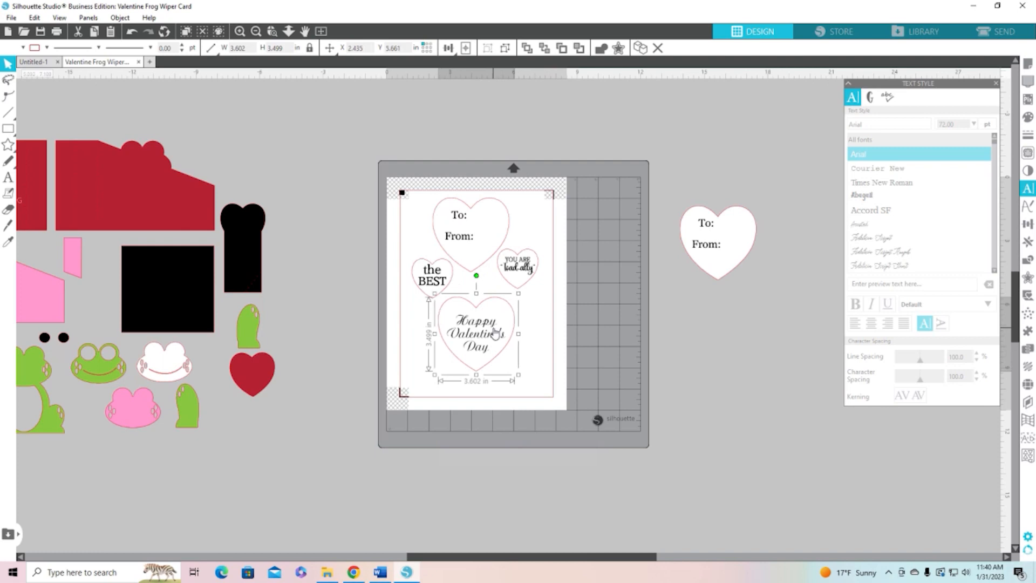
Open the send setup and organise the cut actions by line colour
left_click(1001, 33)
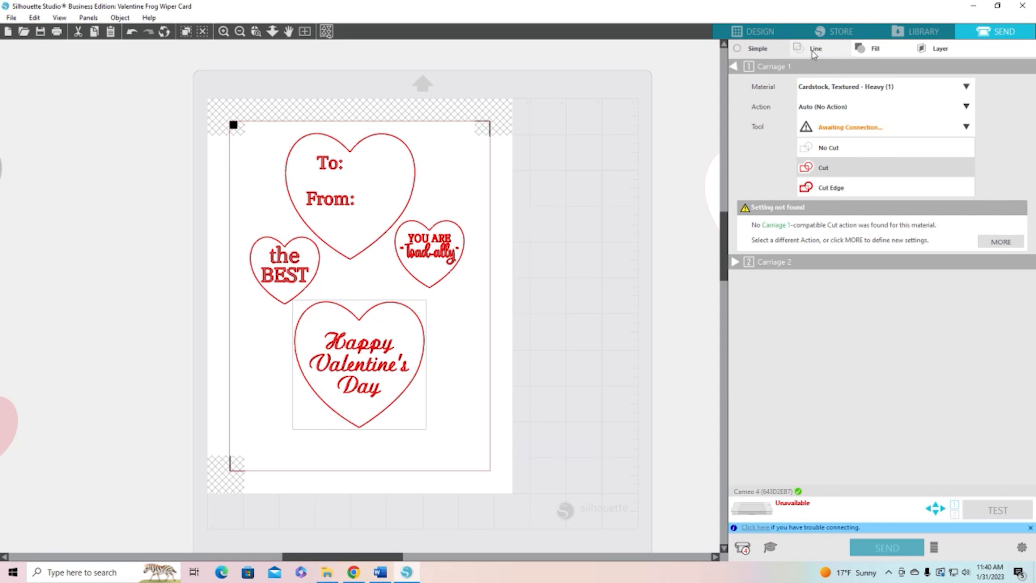
left_click(812, 52)
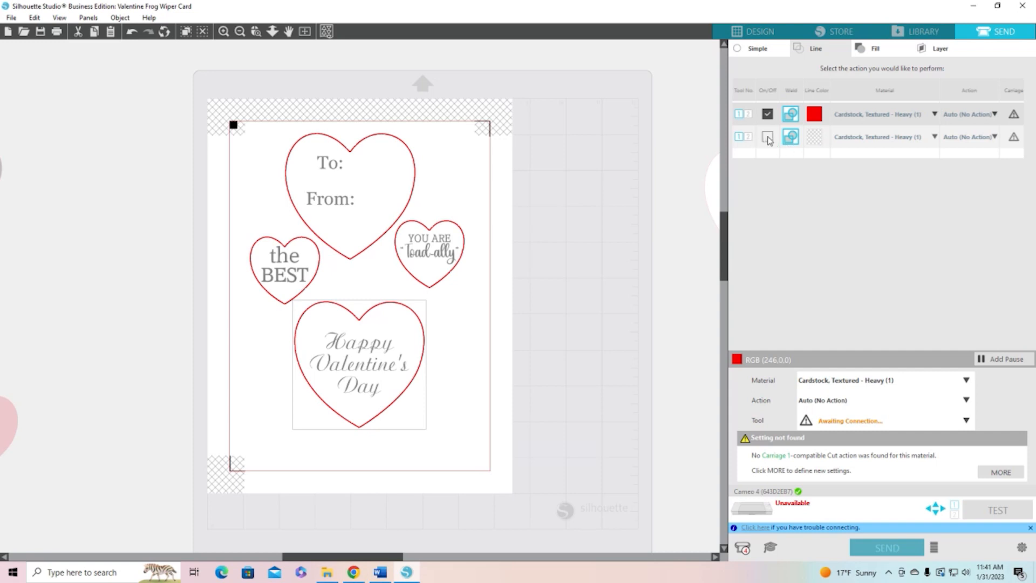
Enable cutting for the text lines without a line colour and disable it again
left_click(767, 137)
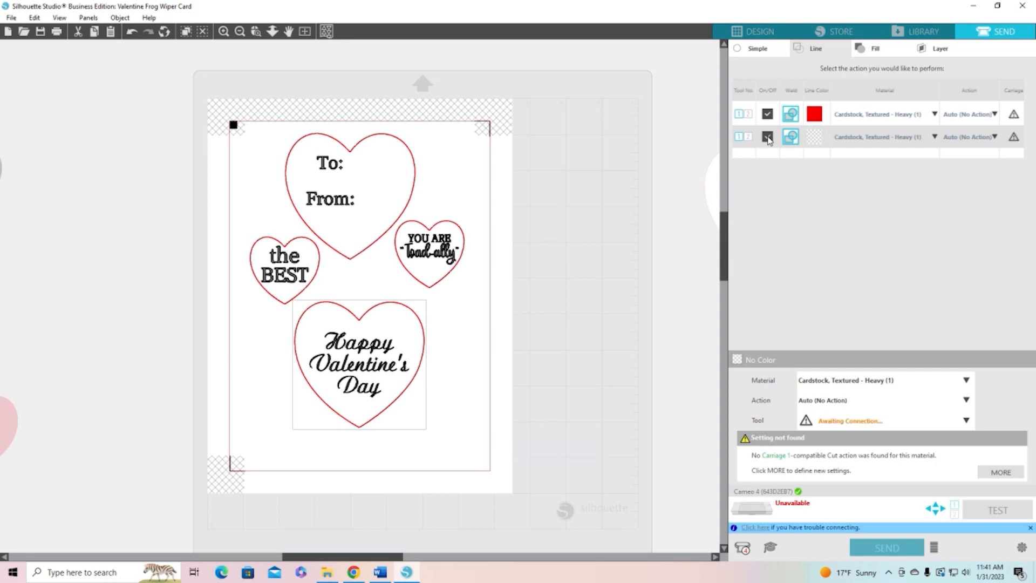
left_click(768, 139)
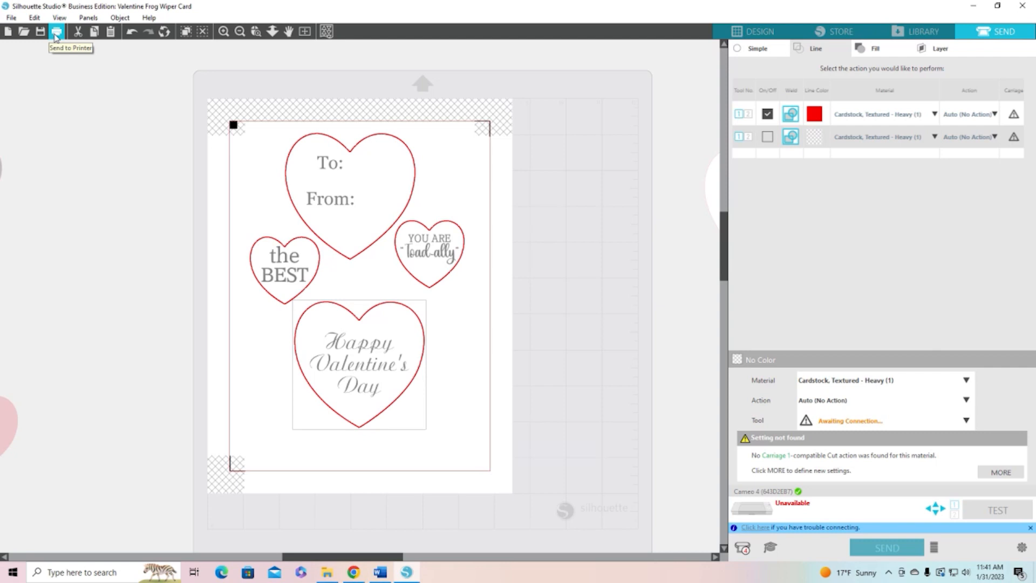
Preview the full page for printing, check the printer settings, and cancel without printing
left_click(55, 32)
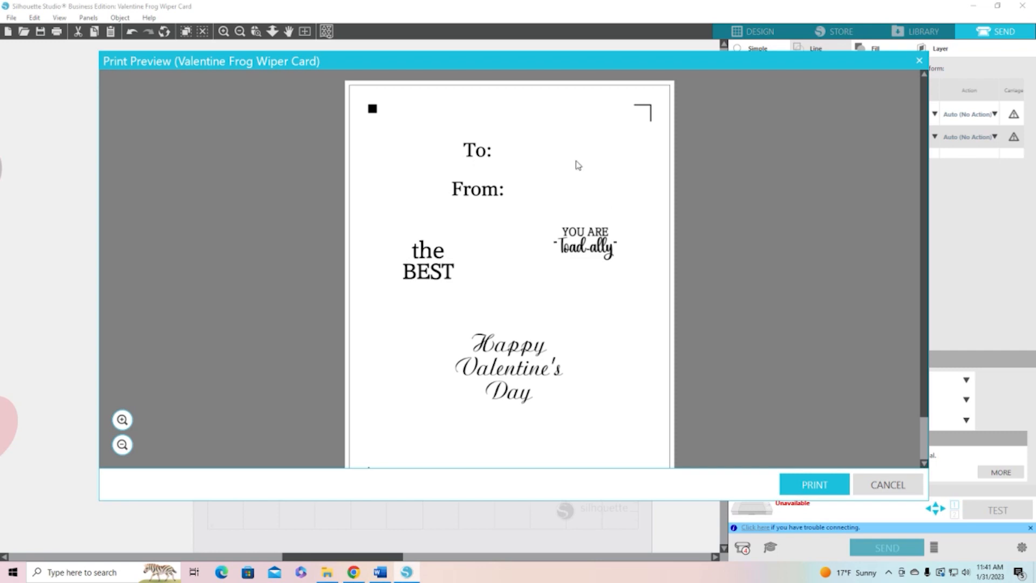
left_click(122, 445)
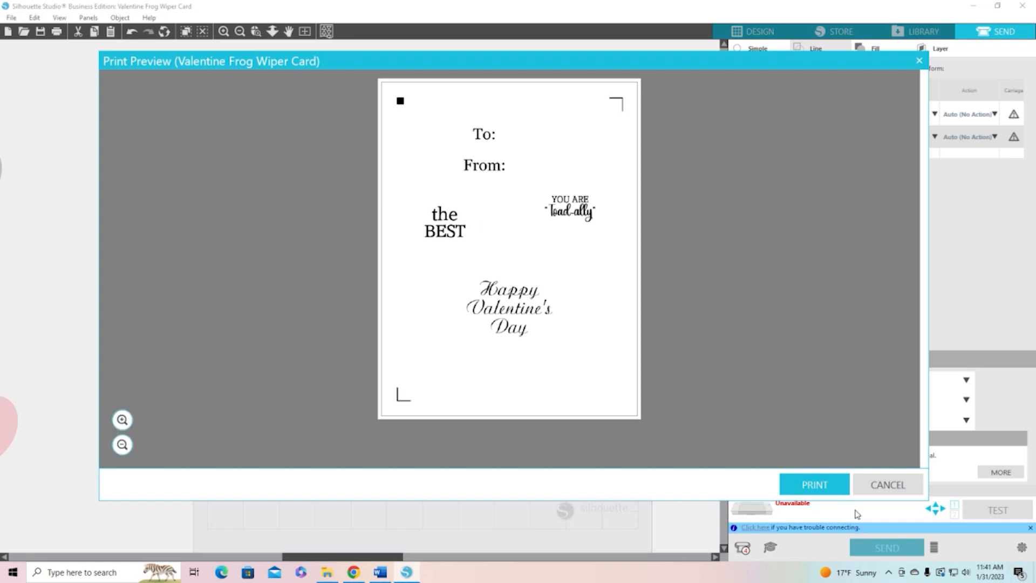
left_click(819, 490)
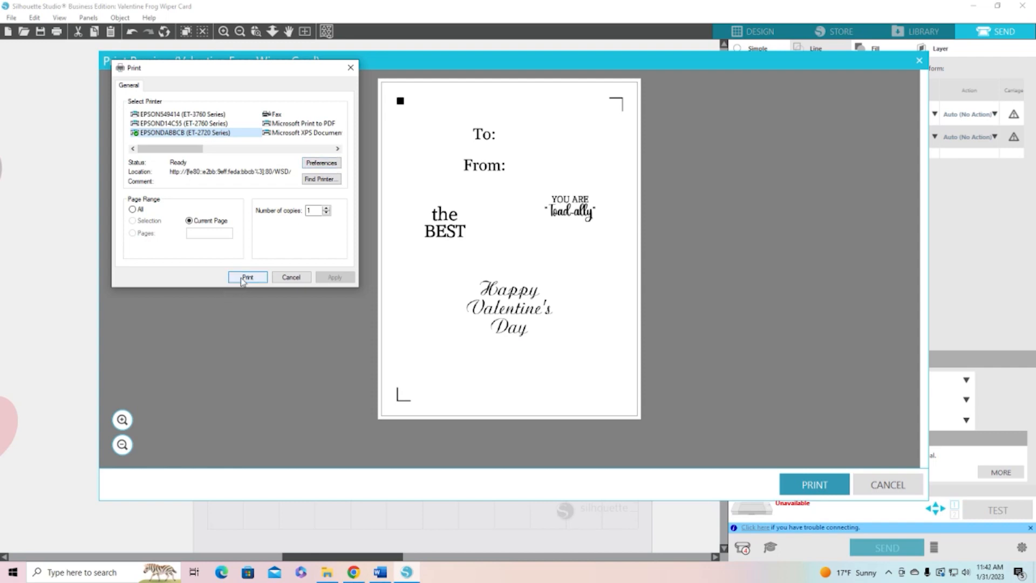
left_click(305, 279)
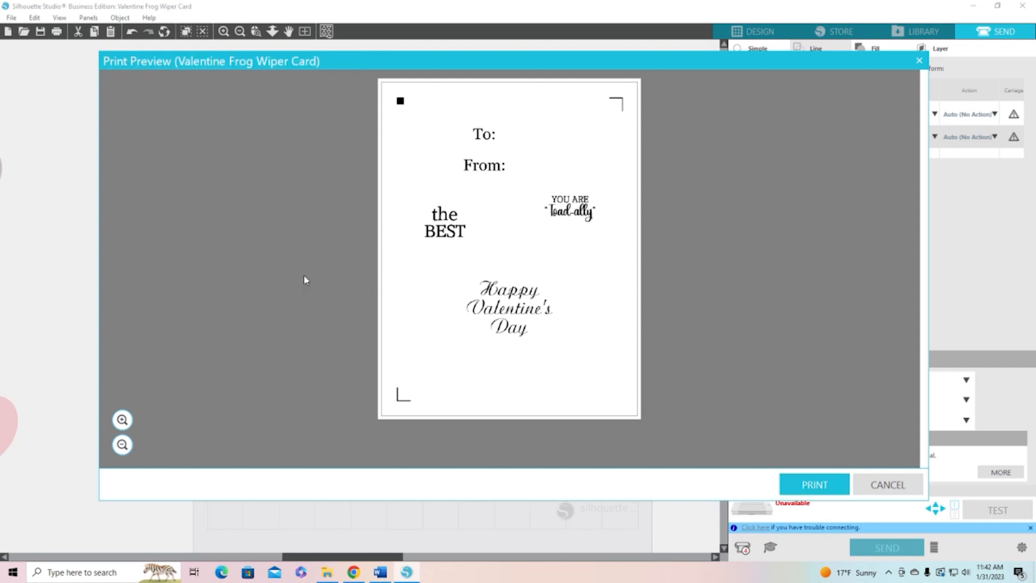
left_click(909, 491)
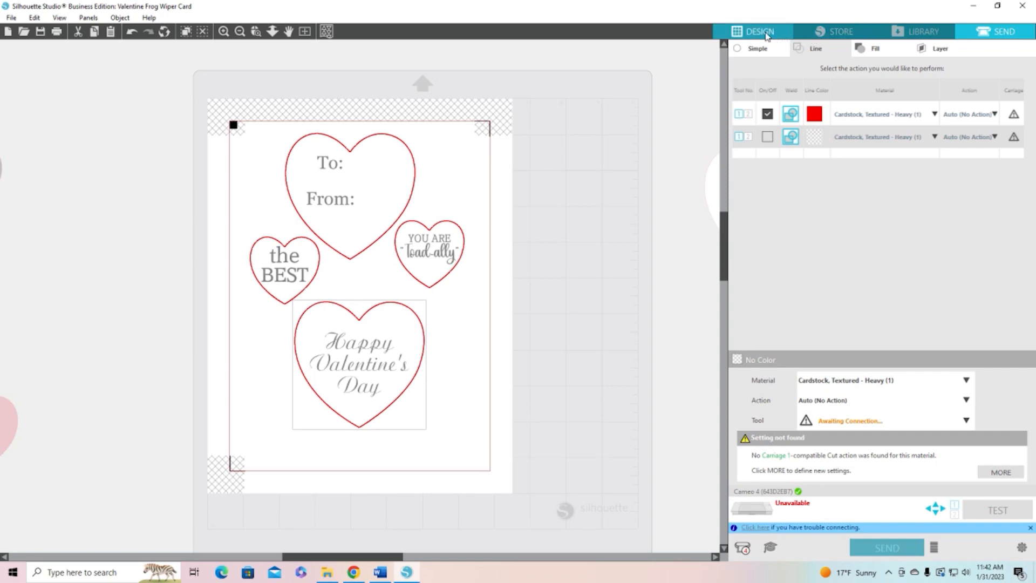
Return to the design workspace and turn off the page's registration marks
left_click(766, 35)
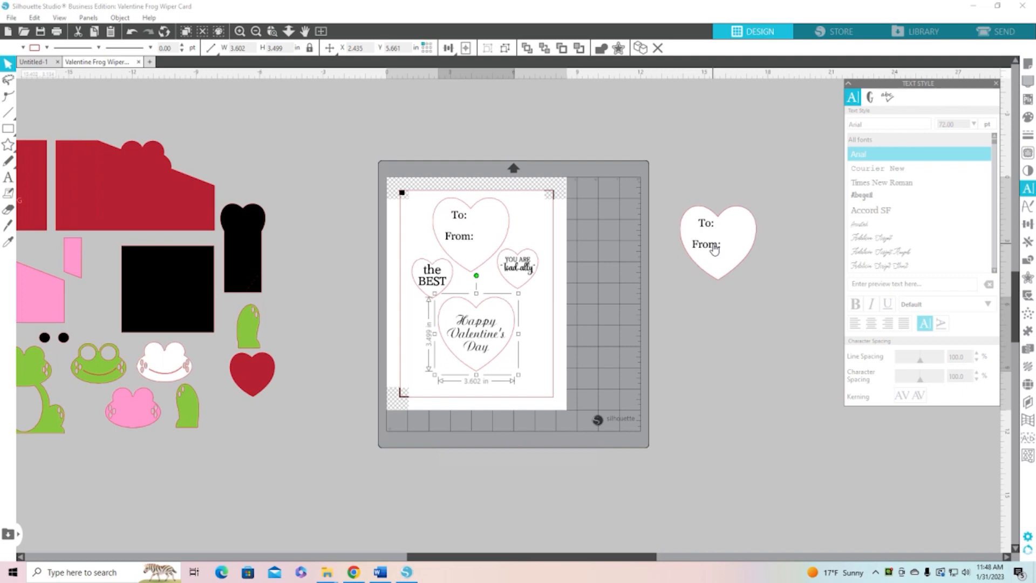
left_click(1028, 64)
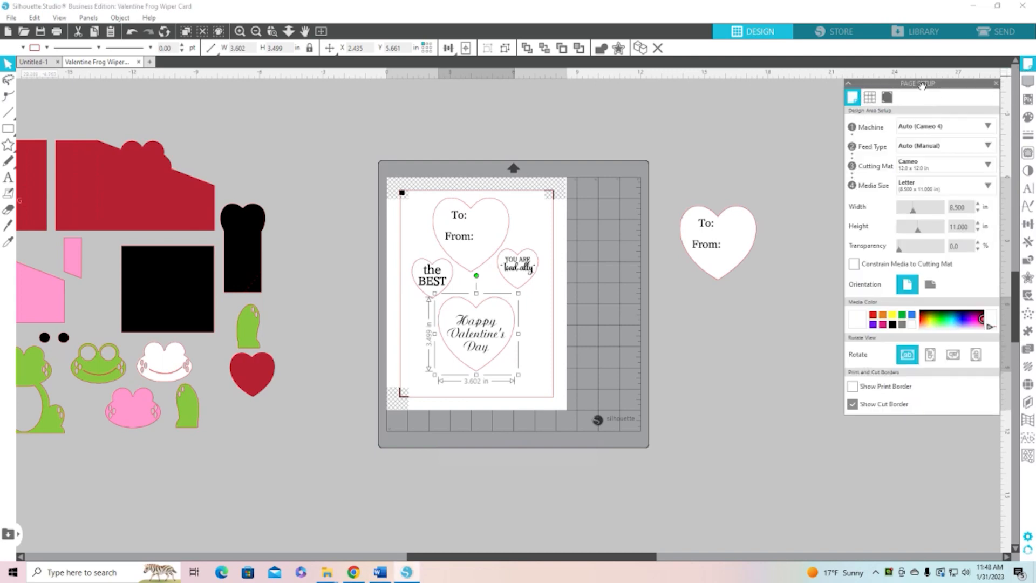
left_click(886, 97)
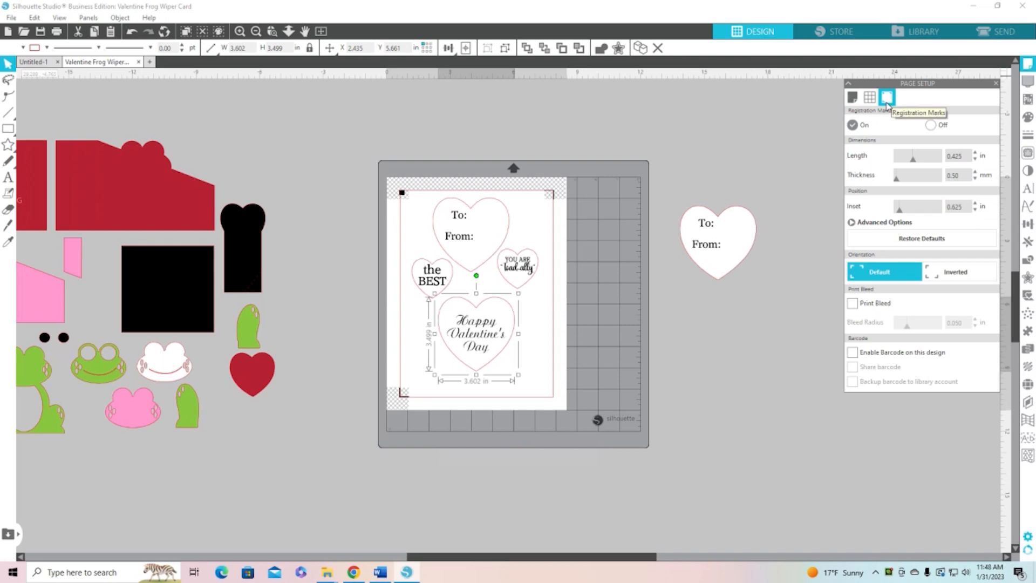
left_click(933, 126)
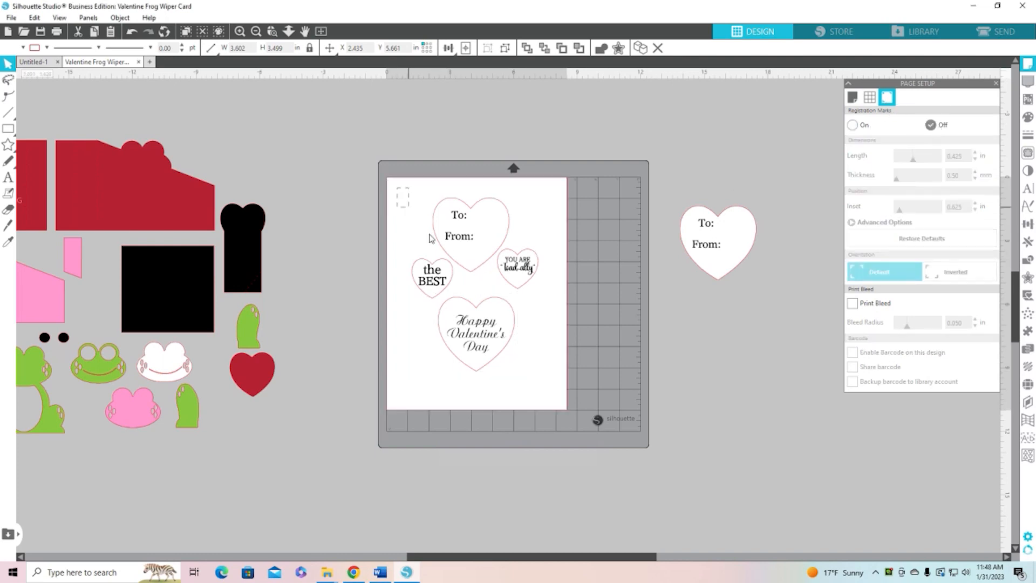
Move the four text hearts off the page and place the spare To/From heart in the page's upper-left corner
left_click_drag(399, 186, 537, 391)
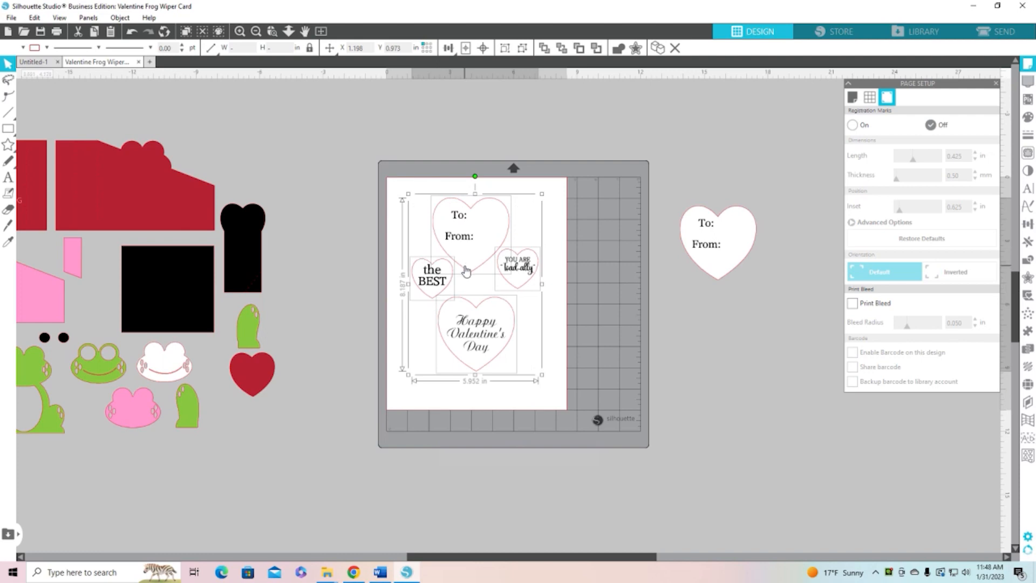
left_click_drag(467, 271, 773, 406)
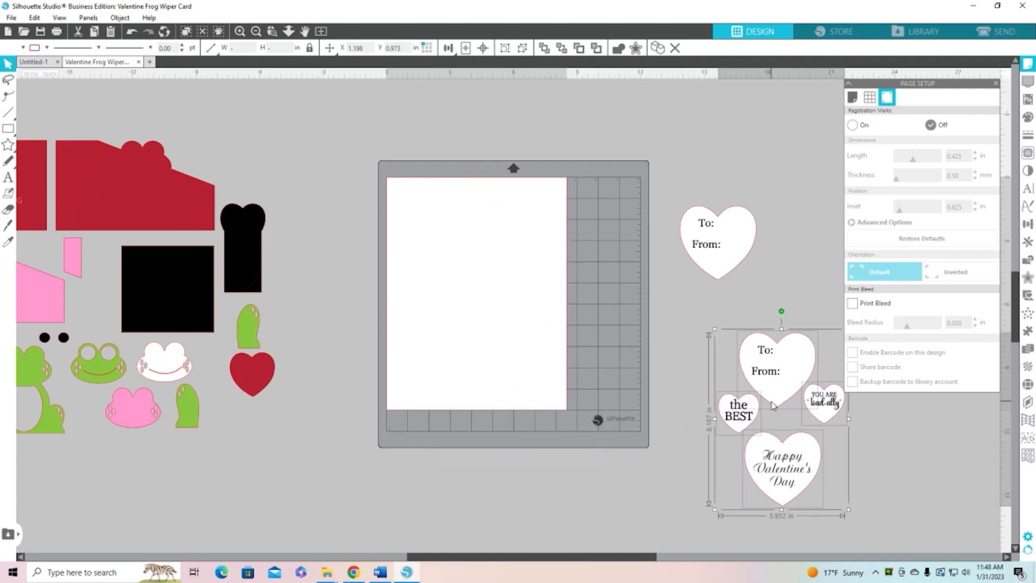
left_click_drag(715, 248, 432, 226)
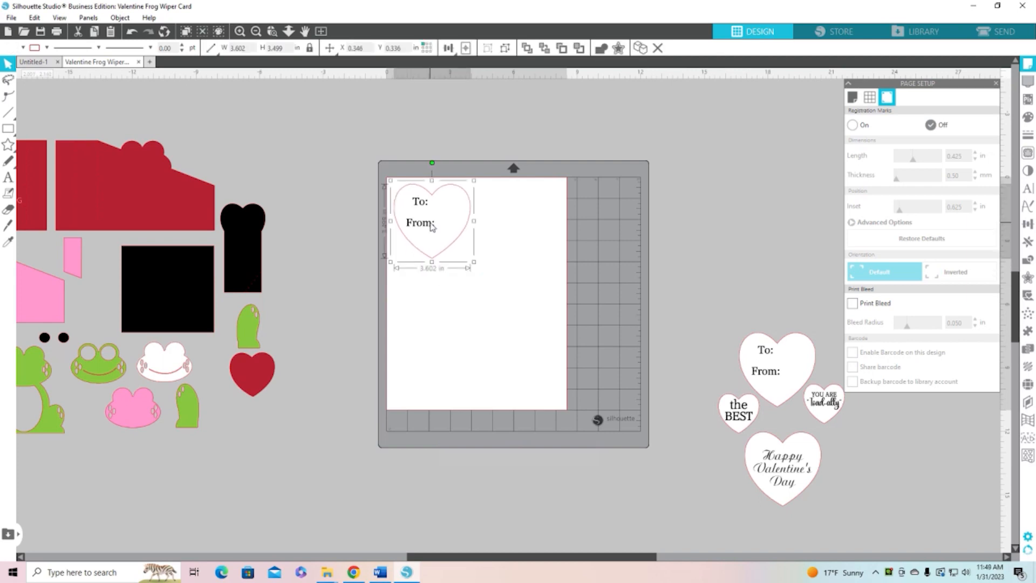
Ungroup the To/From heart on the page and cut its text out of the design, leaving the blank heart
right_click(432, 227)
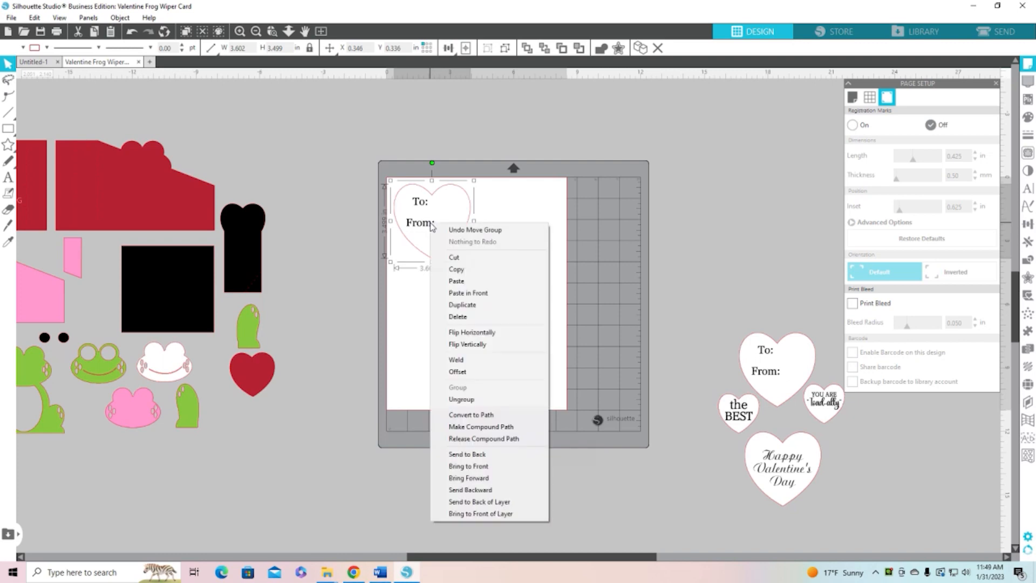
left_click(461, 399)
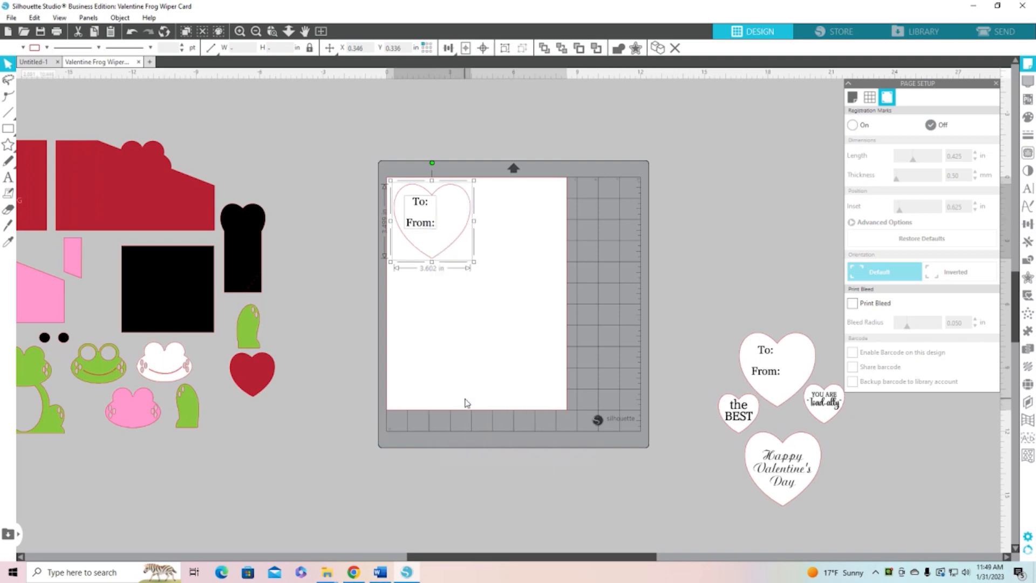
left_click(490, 352)
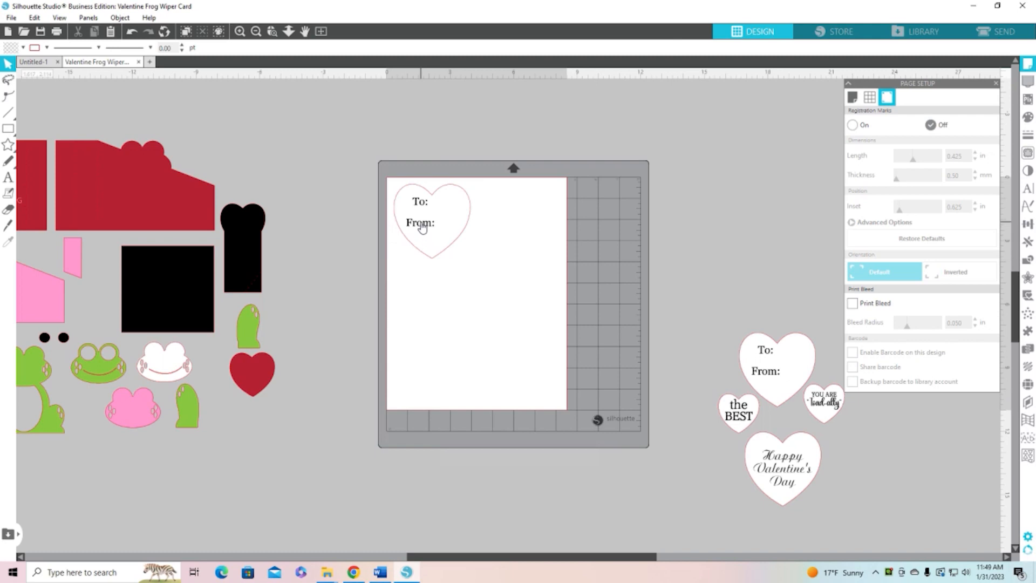
left_click_drag(422, 226, 717, 186)
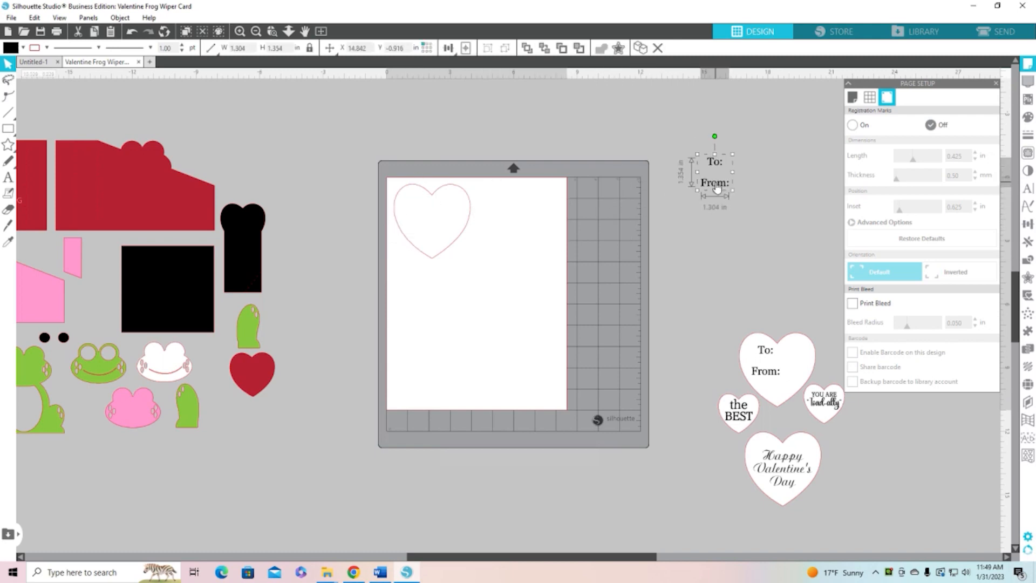
right_click(717, 186)
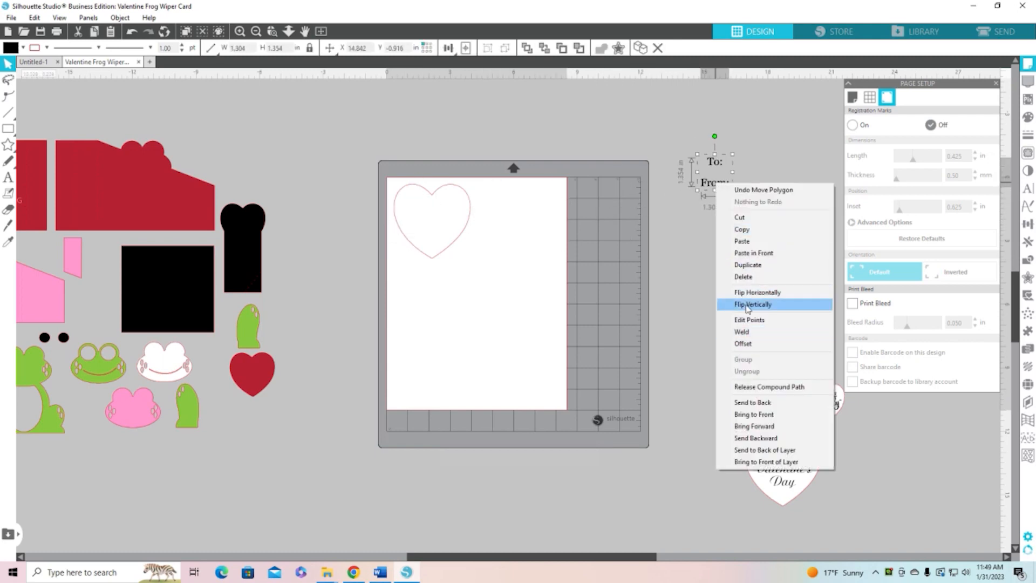
left_click(748, 218)
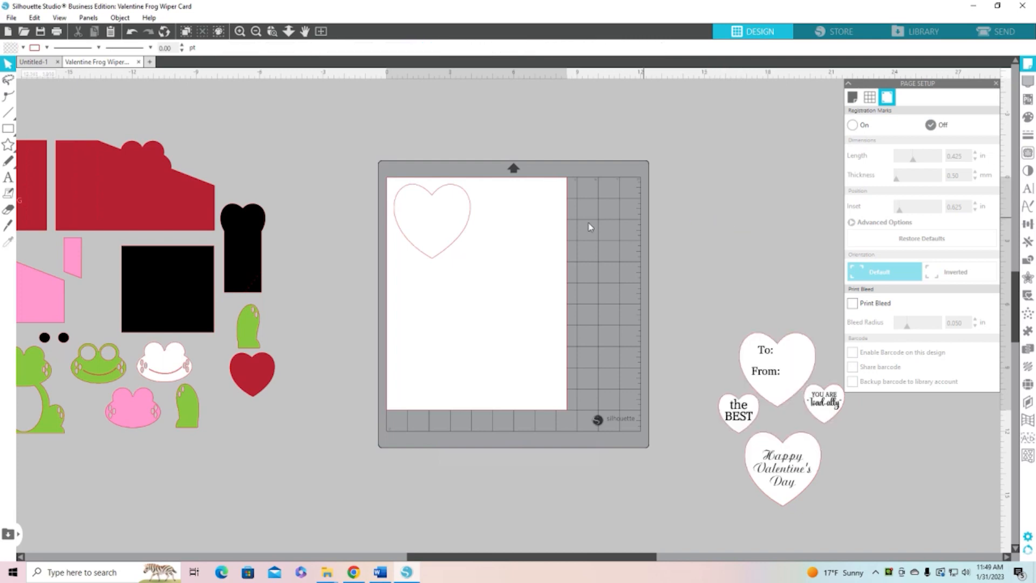
Fill the blank heart with the frog green sampled from one of the frog's arms
left_click(471, 204)
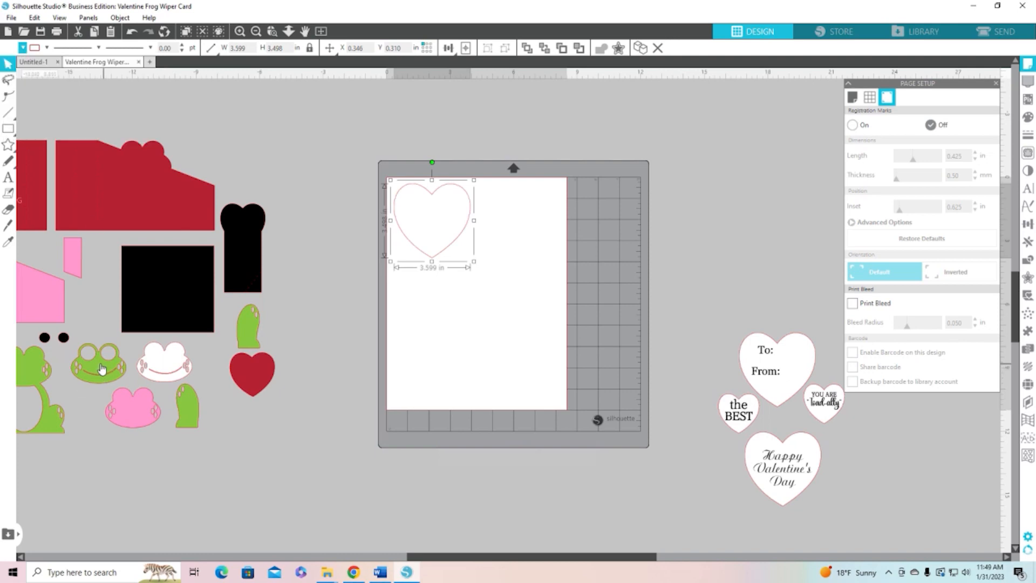
left_click(22, 47)
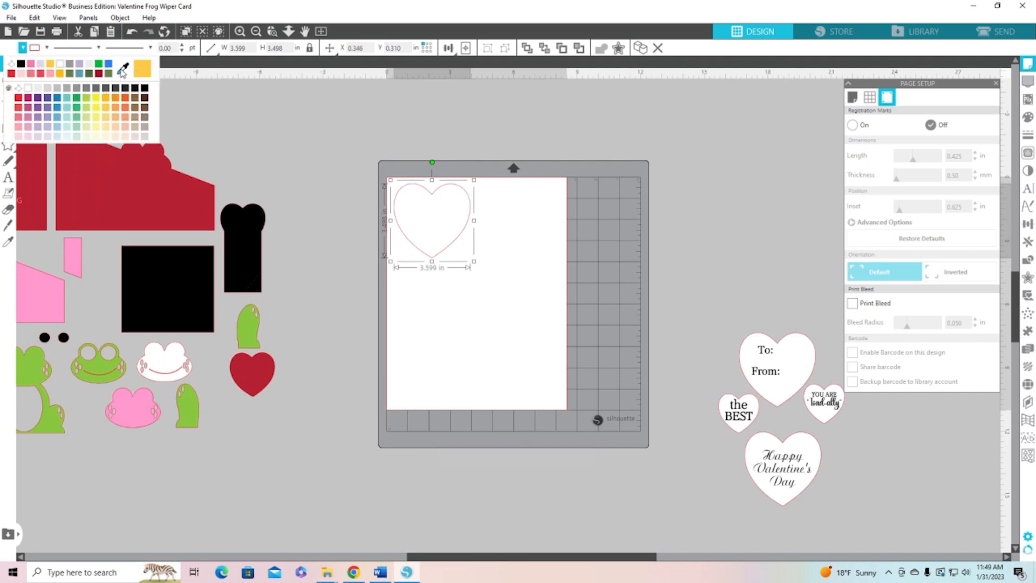
left_click(123, 69)
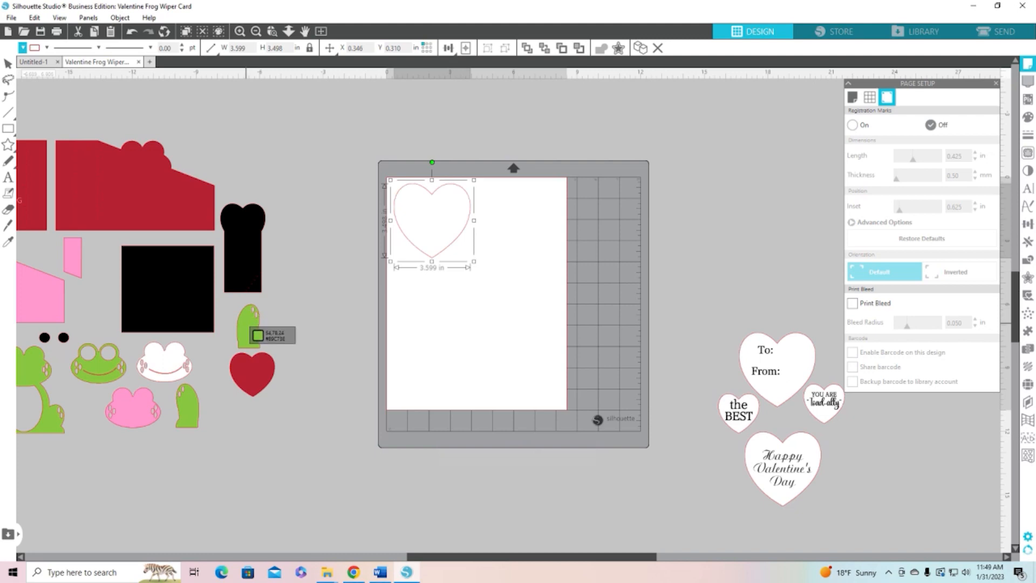
left_click(248, 324)
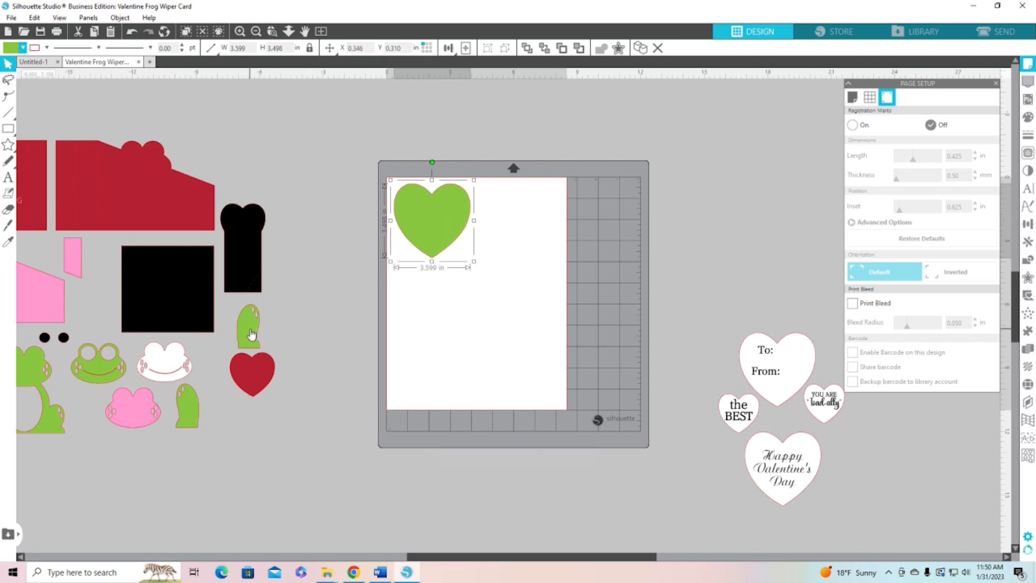
Move the green frog pieces, the two arms, face and body, onto the page around the green heart
left_click_drag(251, 333, 492, 223)
left_click_drag(125, 349, 560, 197)
left_click_drag(54, 371, 467, 294)
left_click(302, 388)
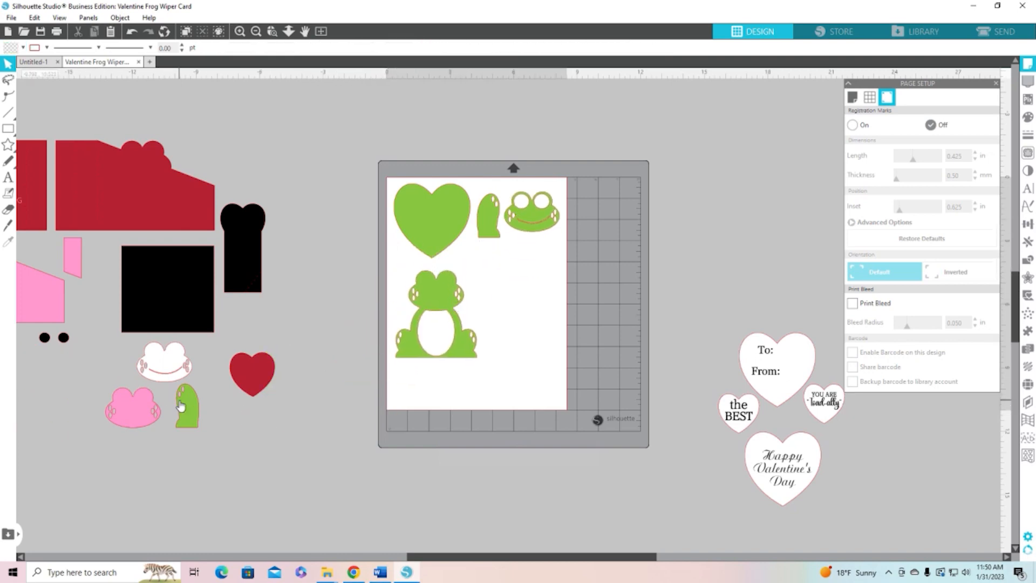
left_click_drag(181, 406, 480, 273)
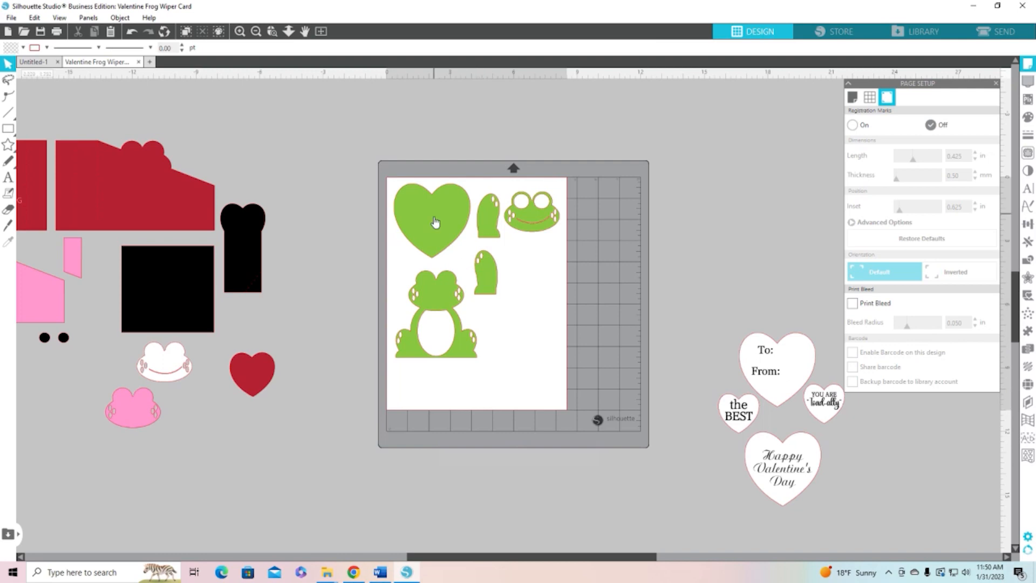